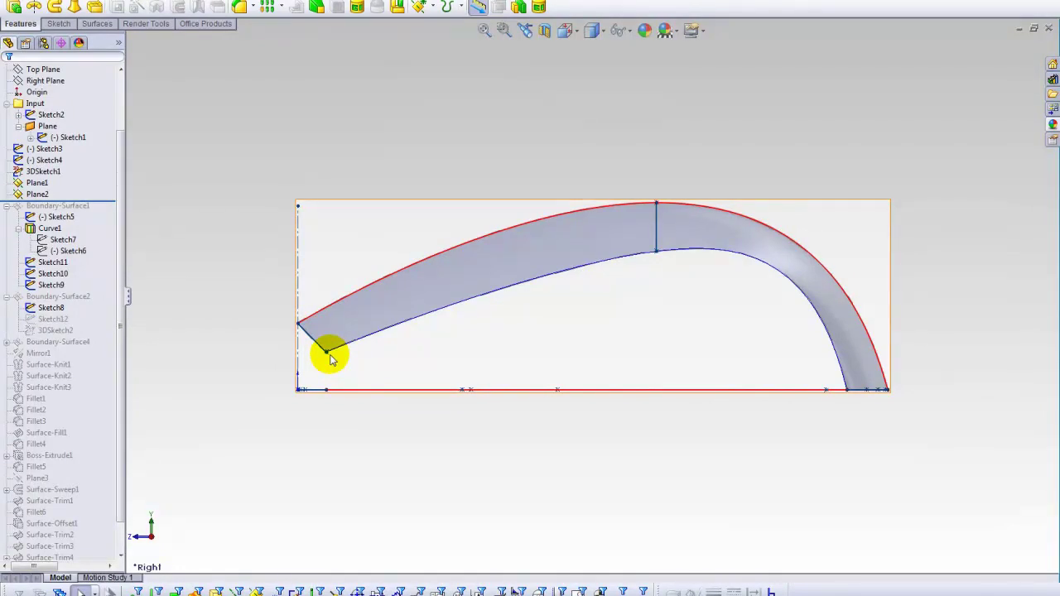
- Highlight the Sketch7 and Sketch6 curves and orbit the model to inspect them
{"action": "left_click", "coordinate": [57, 240]}
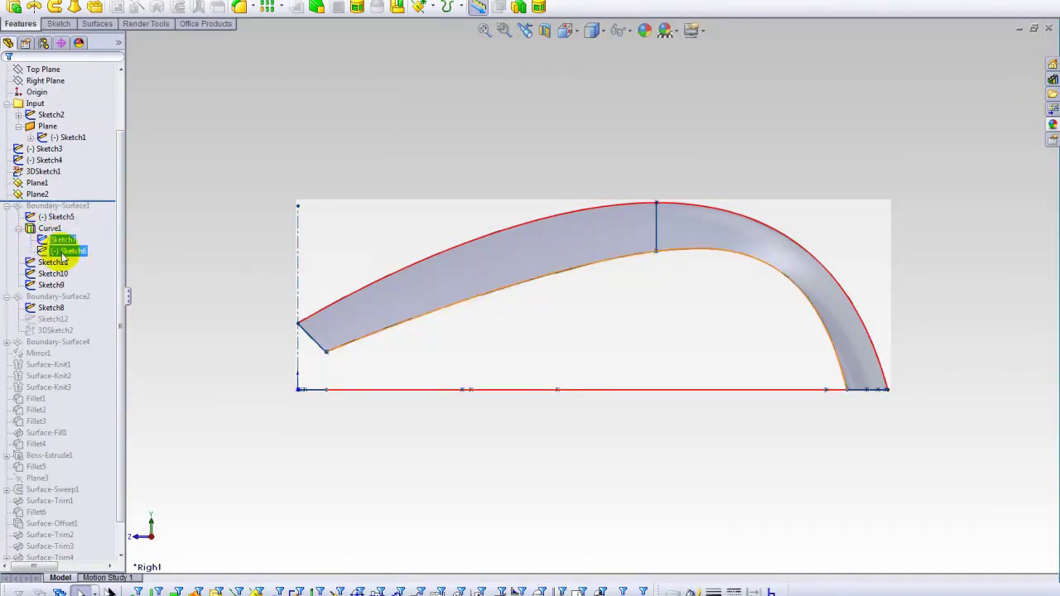
{"action": "left_click", "coordinate": [151, 354]}
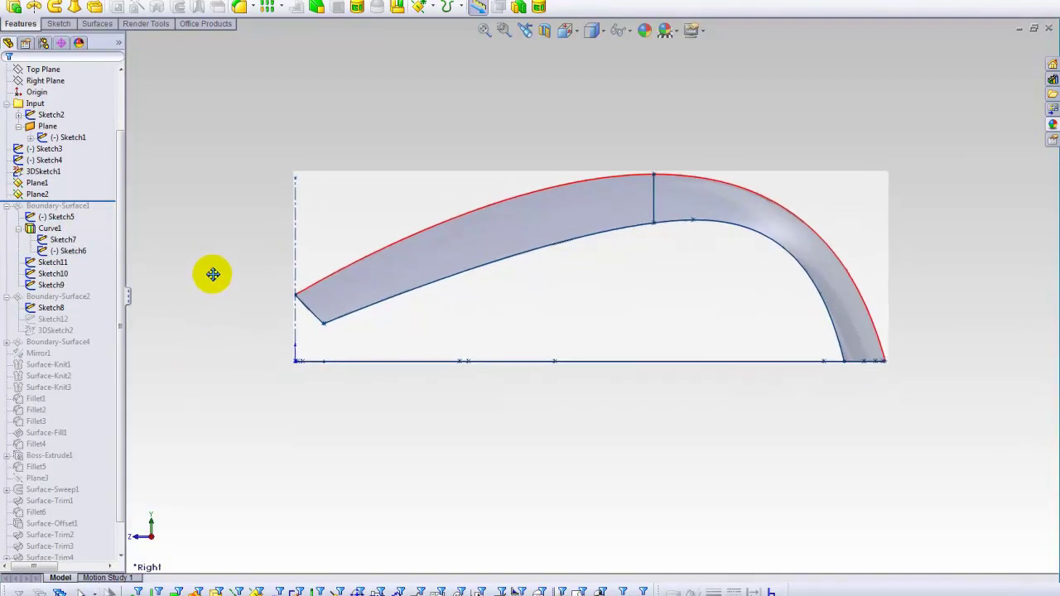
{"action": "left_click", "coordinate": [66, 242]}
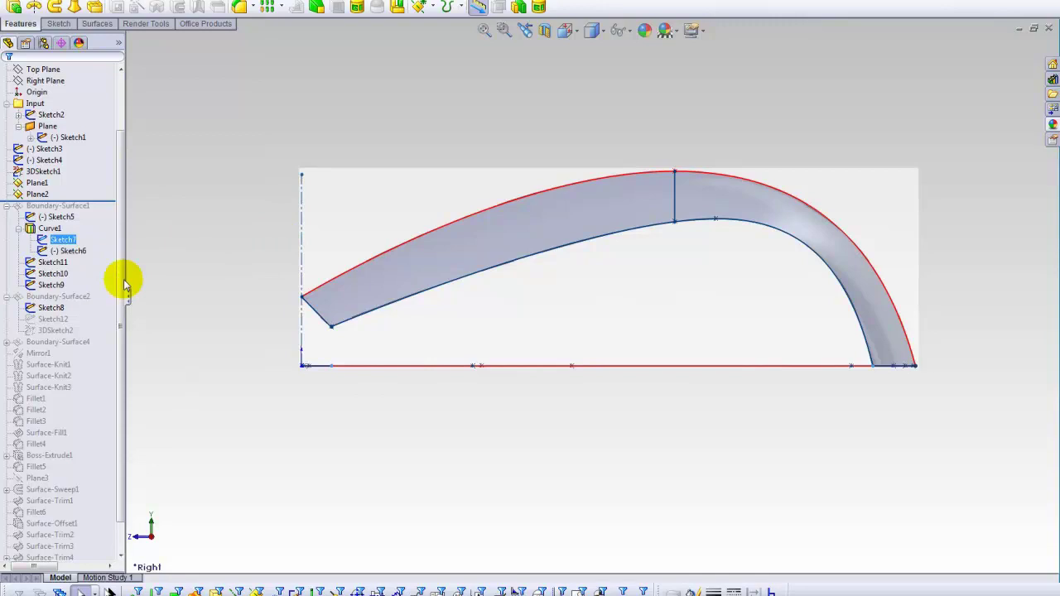
{"action": "left_click", "coordinate": [72, 250]}
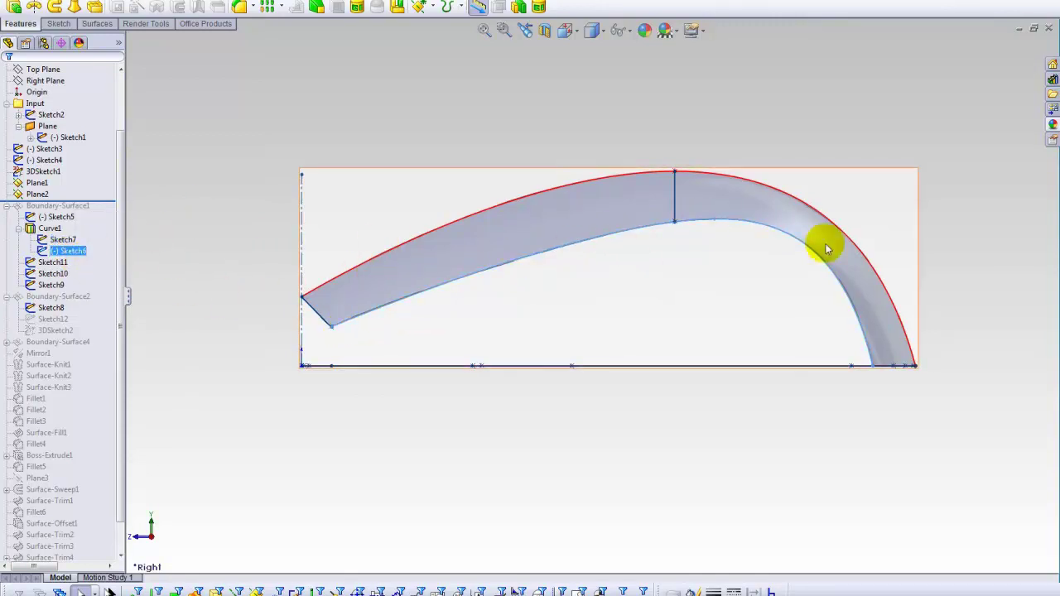
{"action": "middle_click_drag", "start_coordinate": [154, 241], "coordinate": [170, 289]}
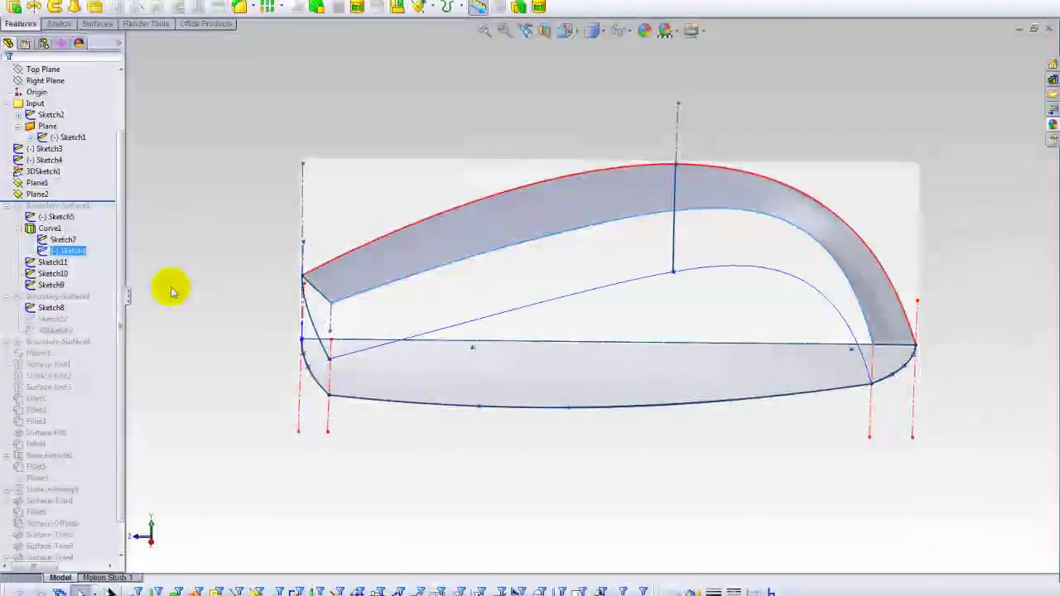
{"action": "left_click", "coordinate": [64, 242]}
{"action": "middle_click_drag", "start_coordinate": [177, 158], "coordinate": [176, 290]}
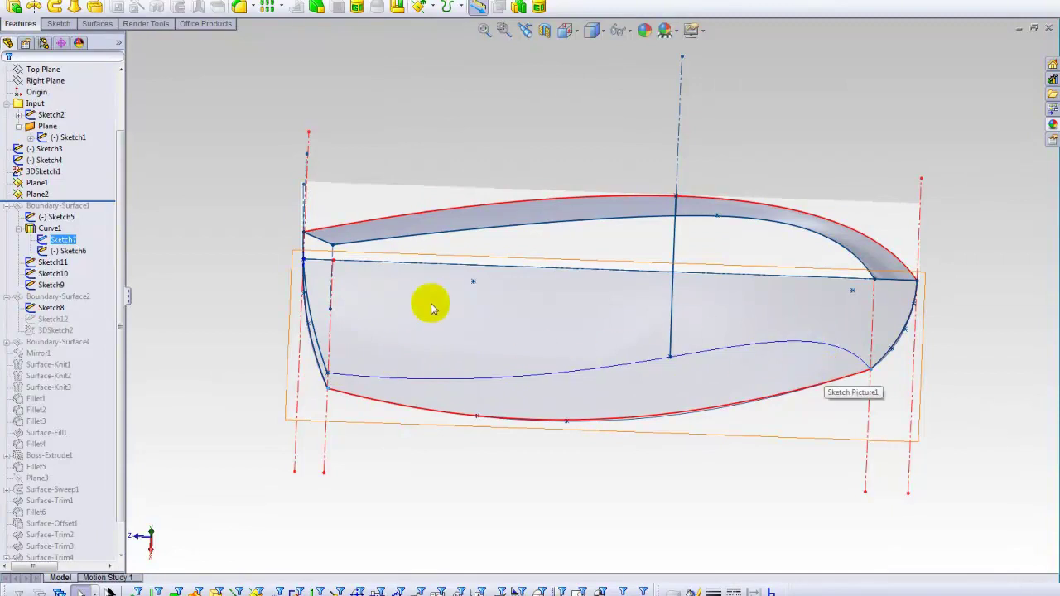
{"action": "middle_click_drag", "start_coordinate": [473, 310], "coordinate": [481, 373]}
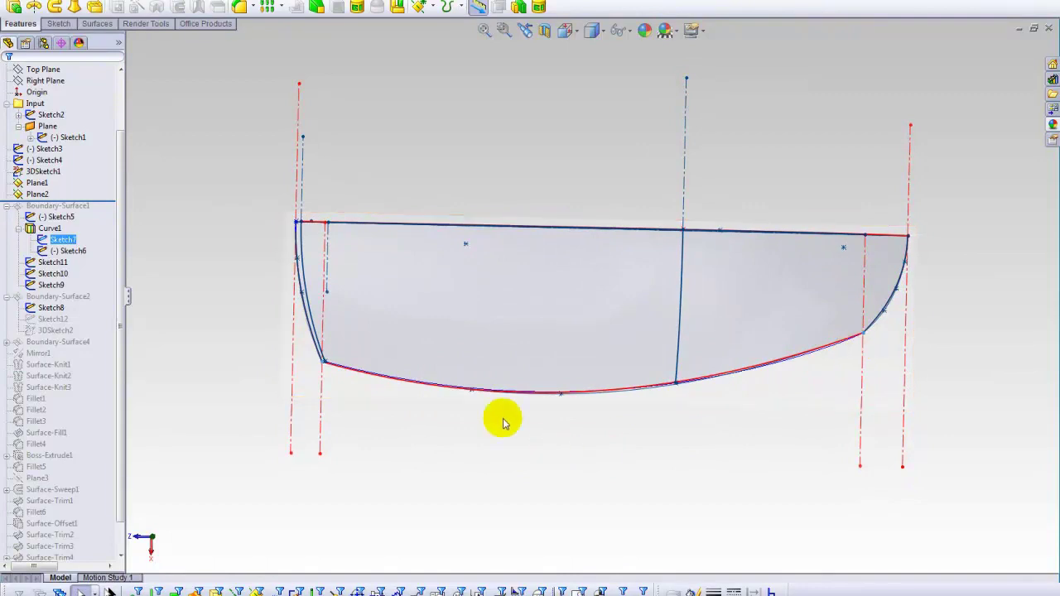
{"action": "middle_click_drag", "start_coordinate": [612, 487], "coordinate": [470, 315]}
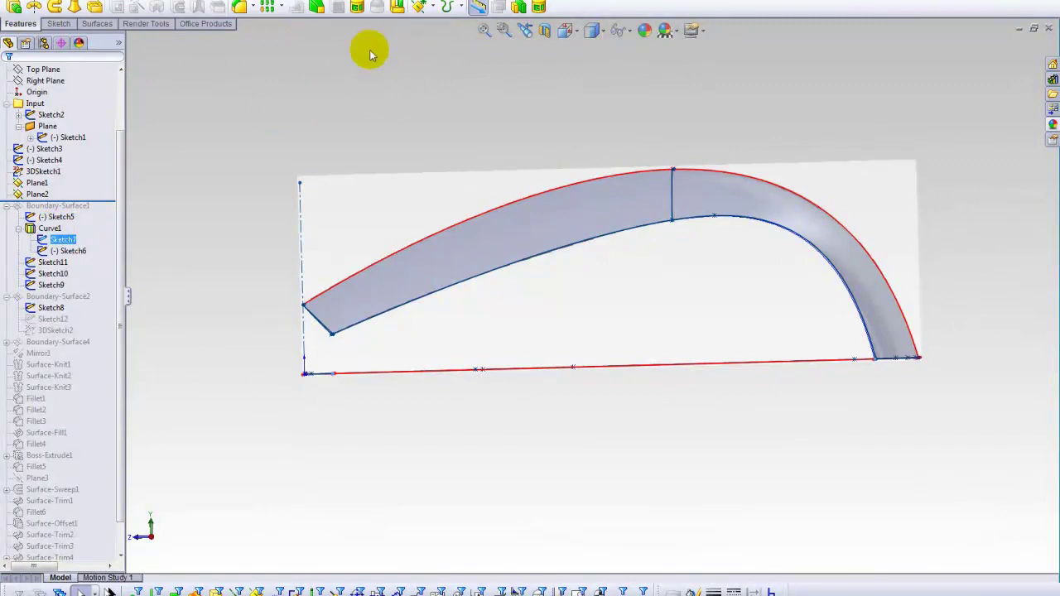
{"action": "middle_click_drag", "start_coordinate": [328, 81], "coordinate": [319, 104]}
- Reopen Curve1's feature definition for editing
{"action": "left_click", "coordinate": [477, 7]}
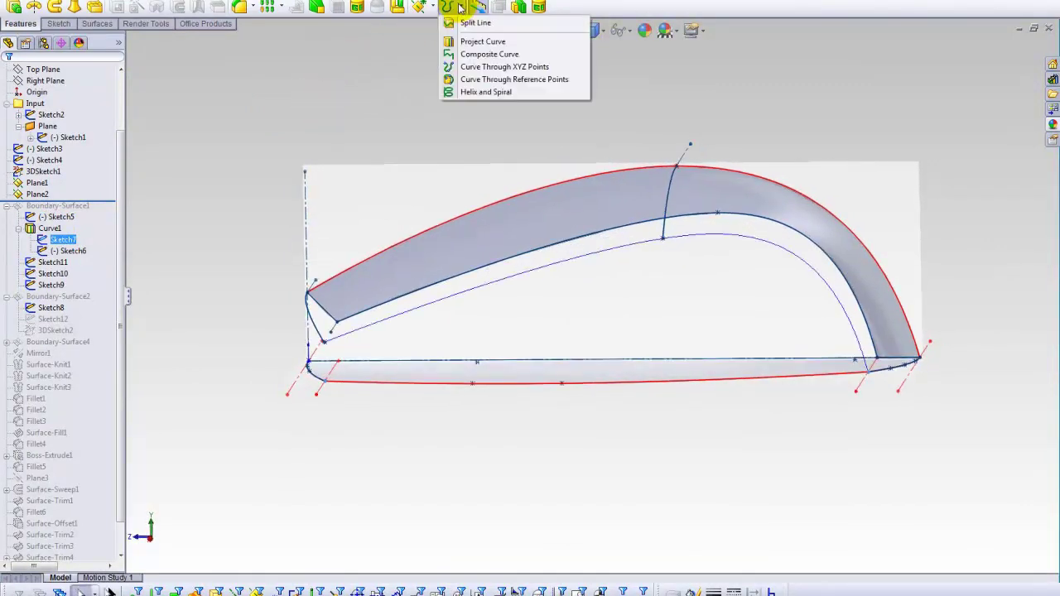
{"action": "left_click", "coordinate": [277, 95]}
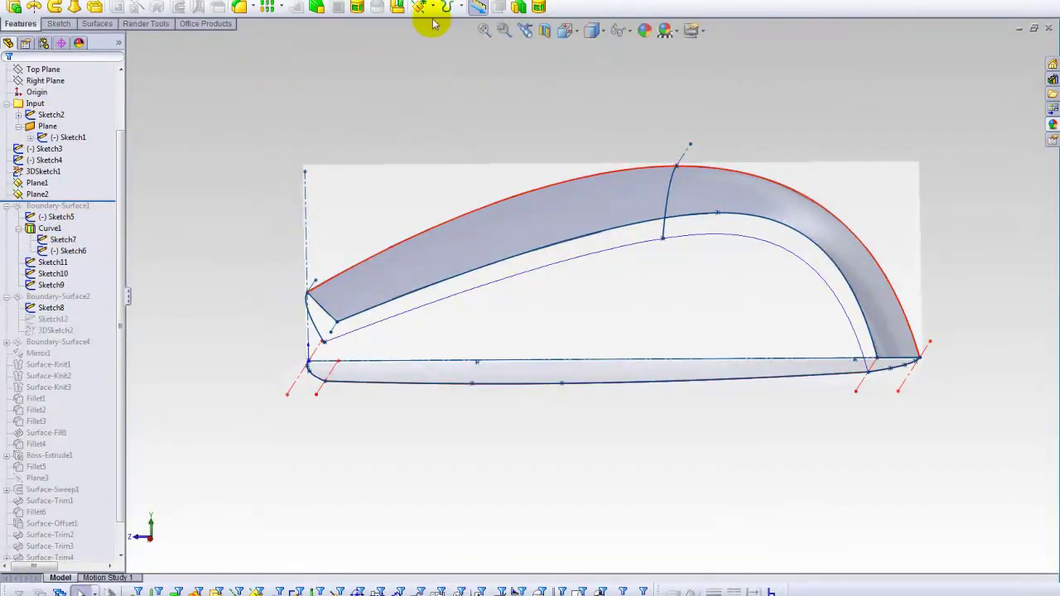
{"action": "left_click", "coordinate": [456, 8]}
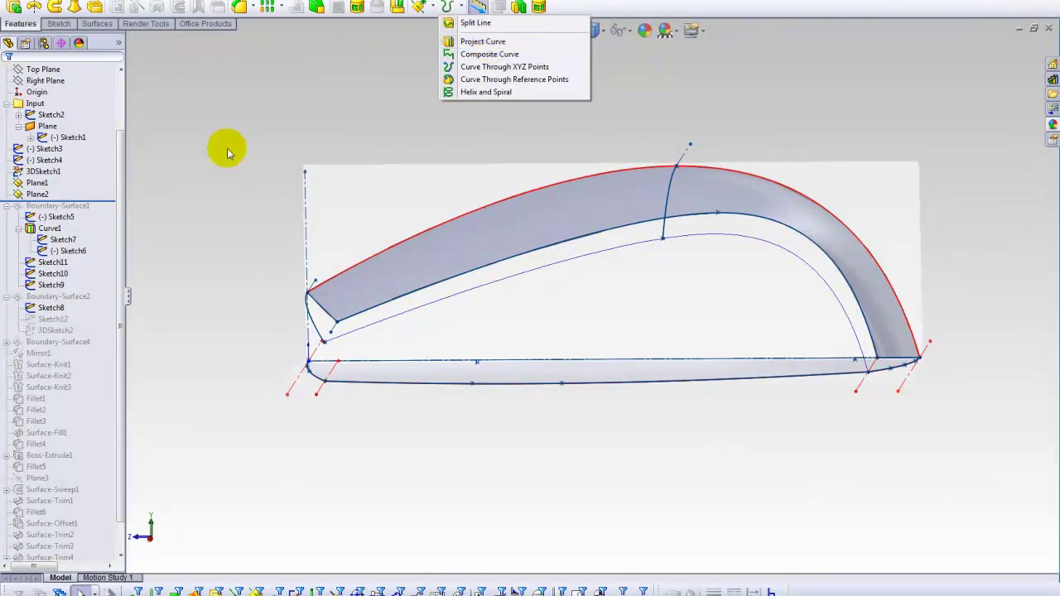
{"action": "left_click", "coordinate": [50, 229]}
{"action": "right_click", "coordinate": [51, 230]}
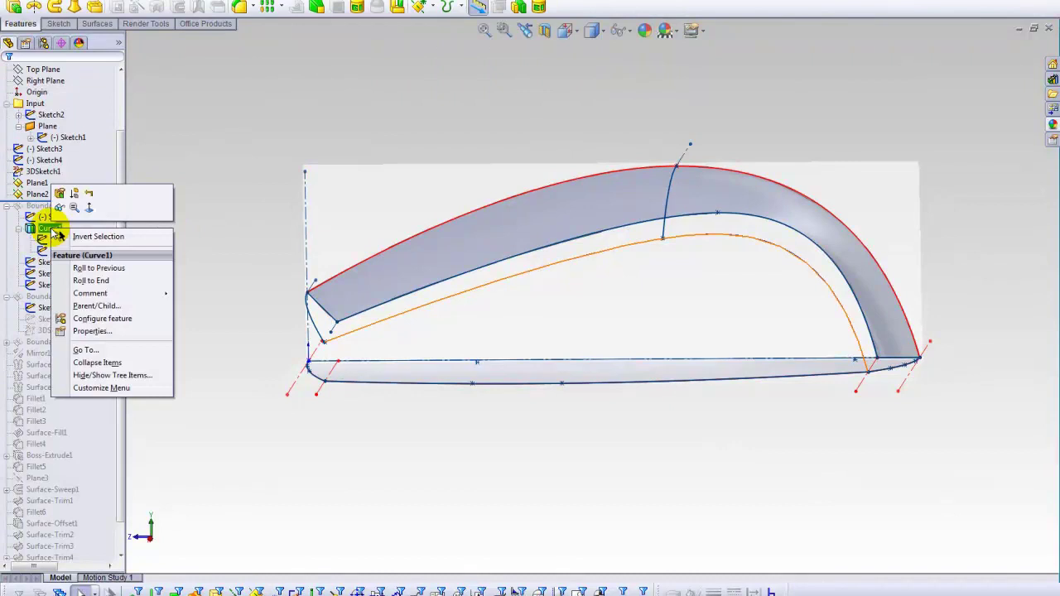
{"action": "left_click", "coordinate": [60, 193]}
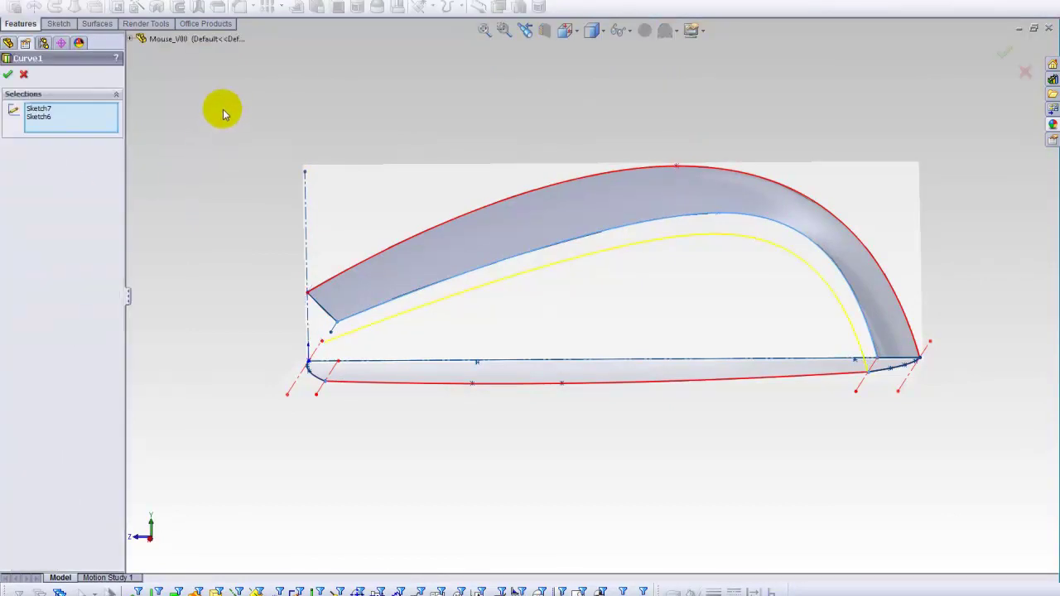
- Confirm Sketch7 and Sketch6 as Curve1's sketches, preview the curve, and accept it
{"action": "middle_click_drag", "start_coordinate": [235, 115], "coordinate": [235, 158]}
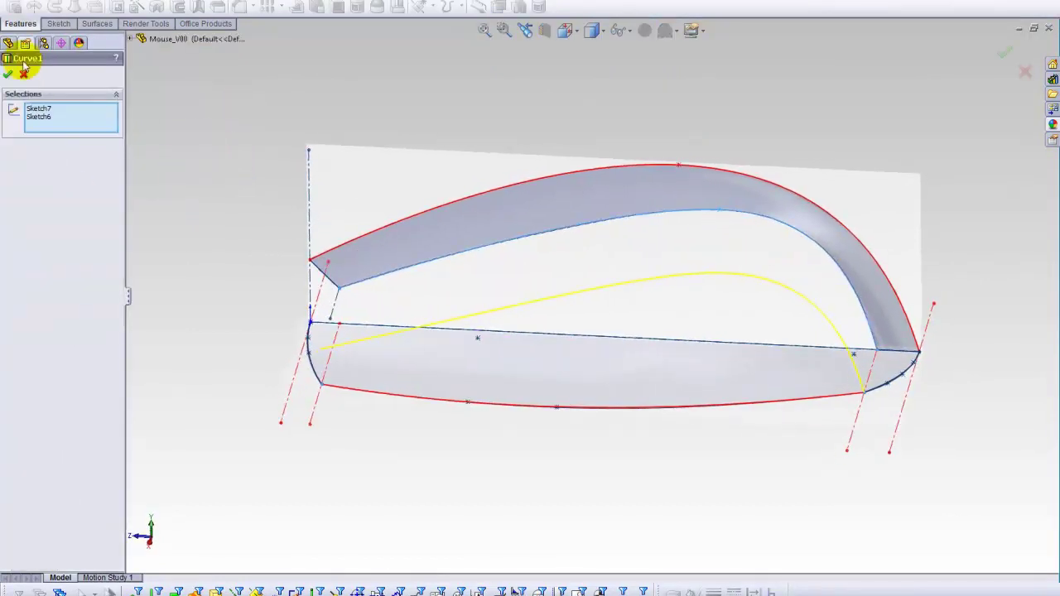
{"action": "left_click", "coordinate": [37, 112]}
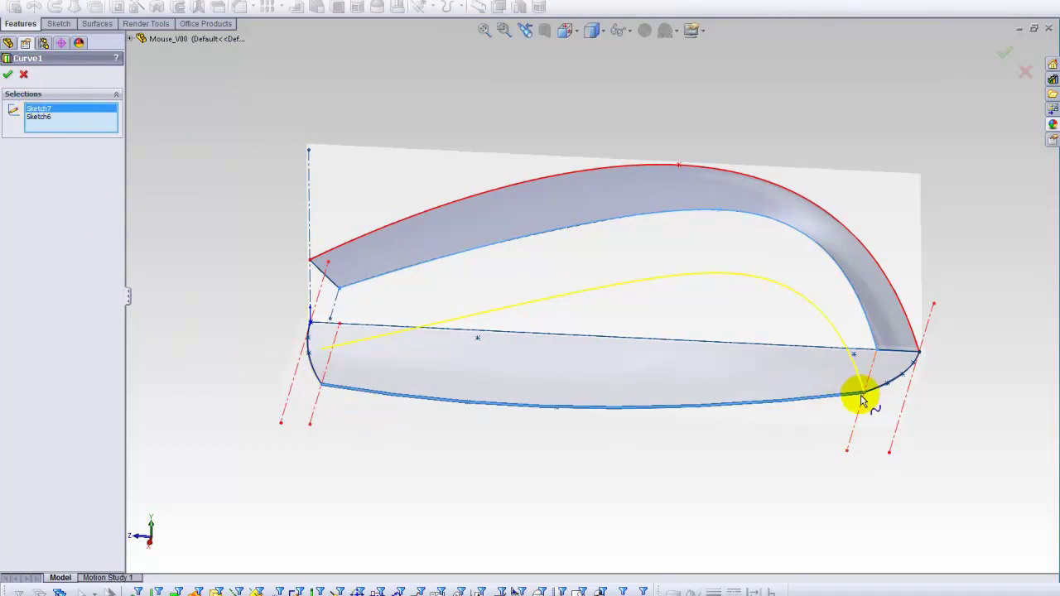
{"action": "left_click", "coordinate": [38, 121]}
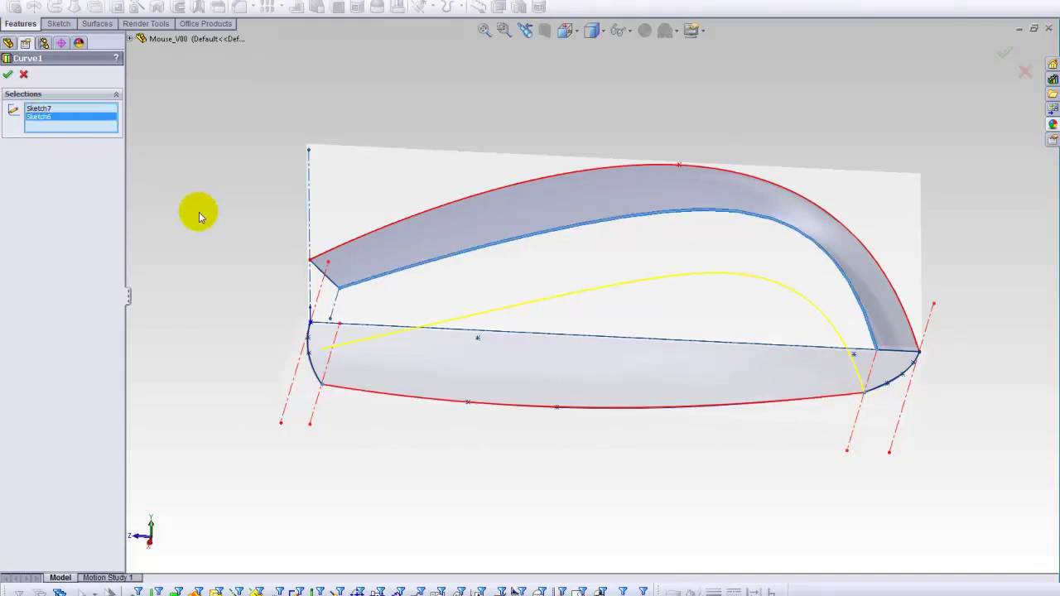
{"action": "mouse_move", "coordinate": [201, 213]}
{"action": "middle_mouse_down"}
{"action": "mouse_move", "coordinate": [208, 177]}
{"action": "mouse_move", "coordinate": [196, 221]}
{"action": "mouse_move", "coordinate": [219, 220]}
{"action": "middle_mouse_up"}
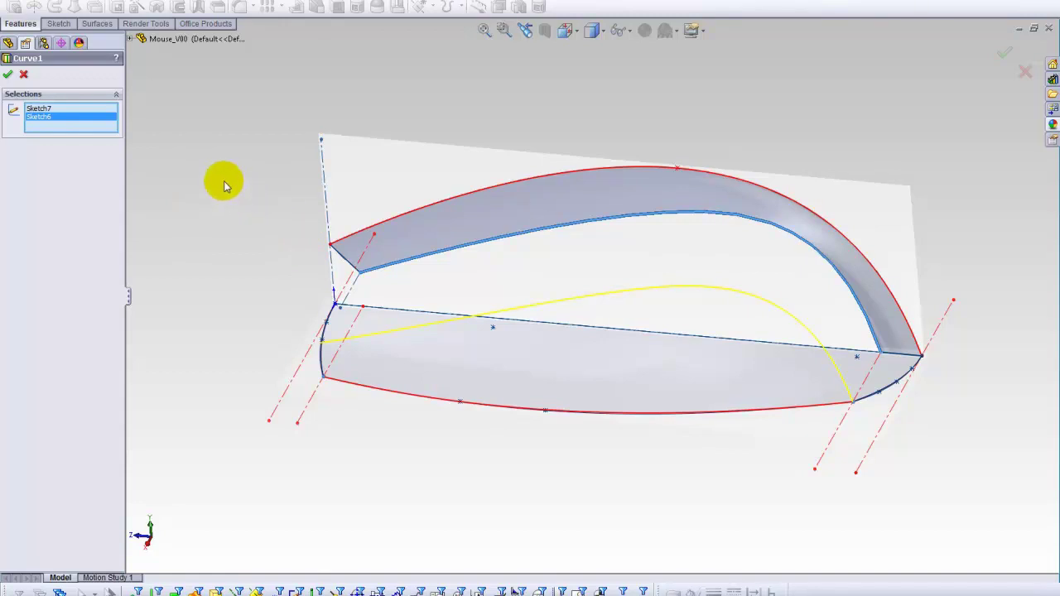
{"action": "mouse_move", "coordinate": [224, 182]}
{"action": "middle_mouse_down"}
{"action": "mouse_move", "coordinate": [218, 208]}
{"action": "mouse_move", "coordinate": [237, 362]}
{"action": "mouse_move", "coordinate": [224, 182]}
{"action": "middle_mouse_up"}
{"action": "middle_click_drag", "start_coordinate": [265, 251], "coordinate": [261, 253]}
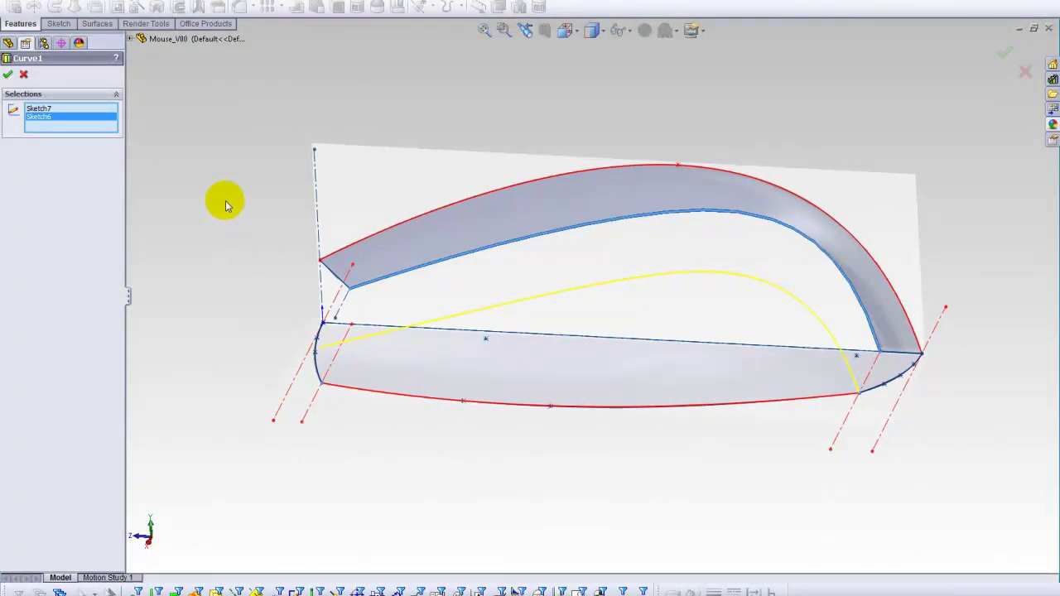
{"action": "left_click", "coordinate": [8, 76]}
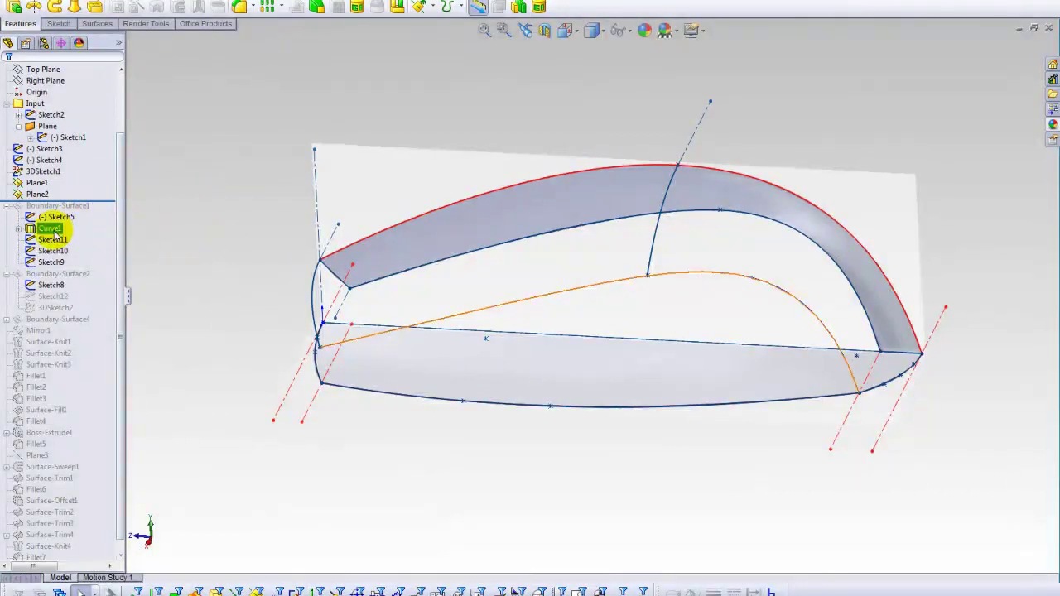
- Rotate and pan the view to frame Sketch11's arc at the front end
{"action": "middle_click_drag", "start_coordinate": [279, 267], "coordinate": [279, 278]}
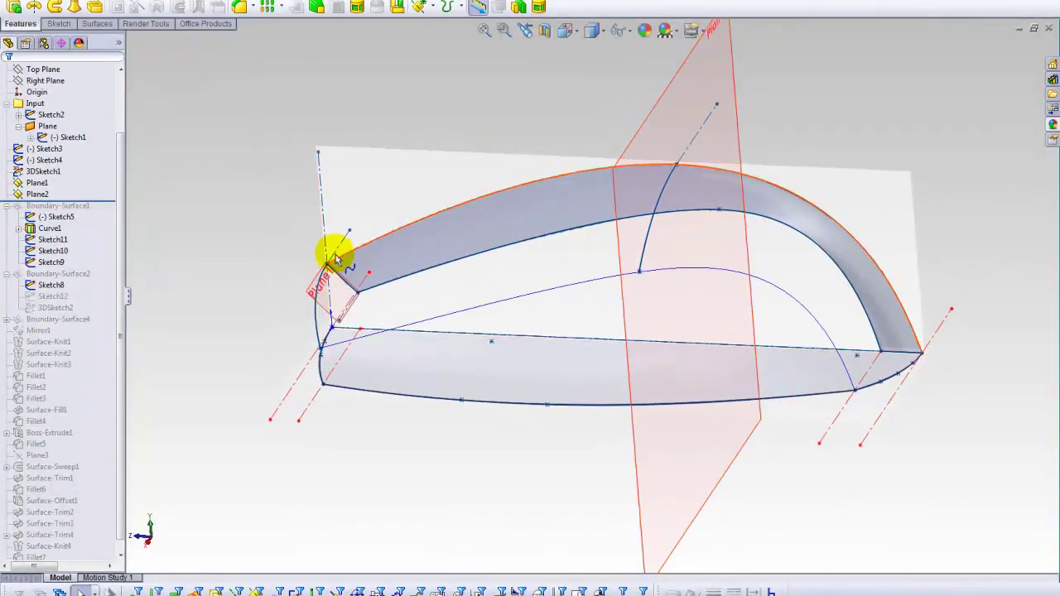
{"action": "middle_click_drag", "start_coordinate": [336, 244], "coordinate": [358, 266]}
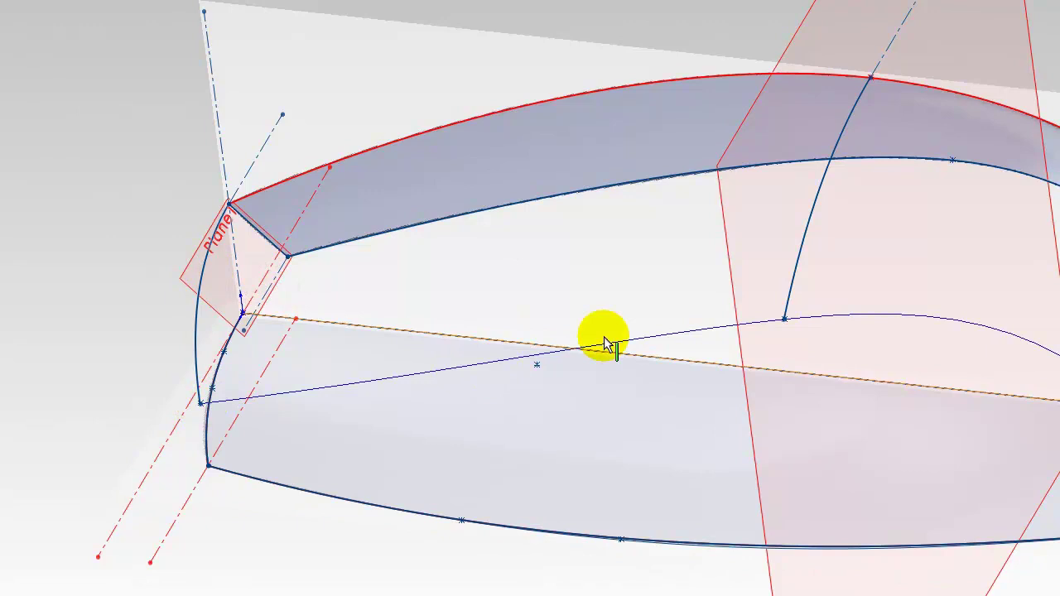
{"action": "middle_click_drag", "start_coordinate": [525, 334], "coordinate": [381, 261], "text": "ctrl"}
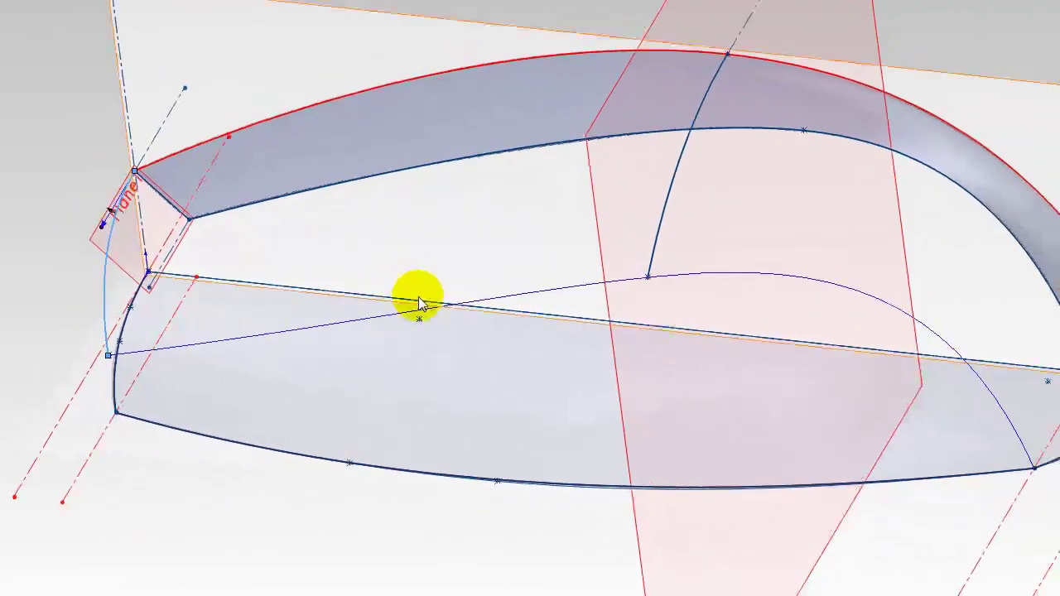
{"action": "middle_click_drag", "start_coordinate": [2, 323], "coordinate": [166, 237], "text": "ctrl"}
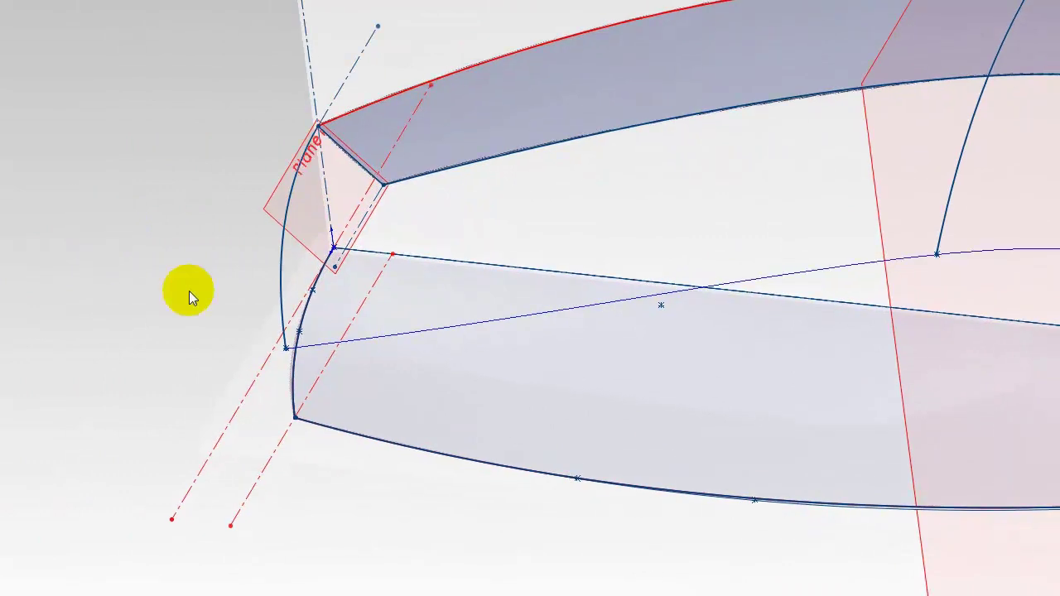
- Edit Sketch11, the front arc, and zoom the view in around it
{"action": "right_click", "coordinate": [282, 269]}
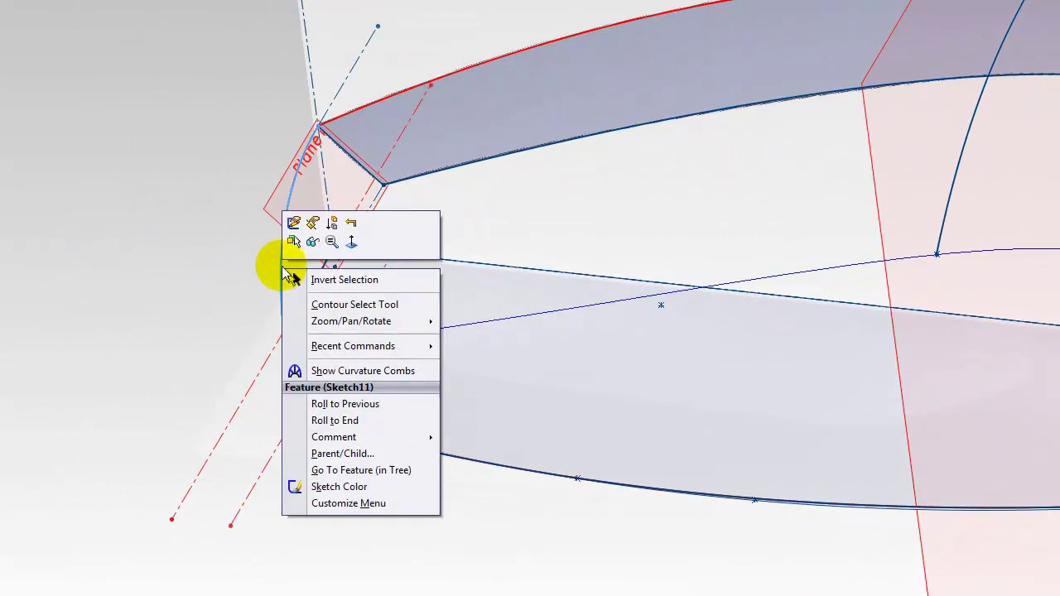
{"action": "left_click", "coordinate": [294, 223]}
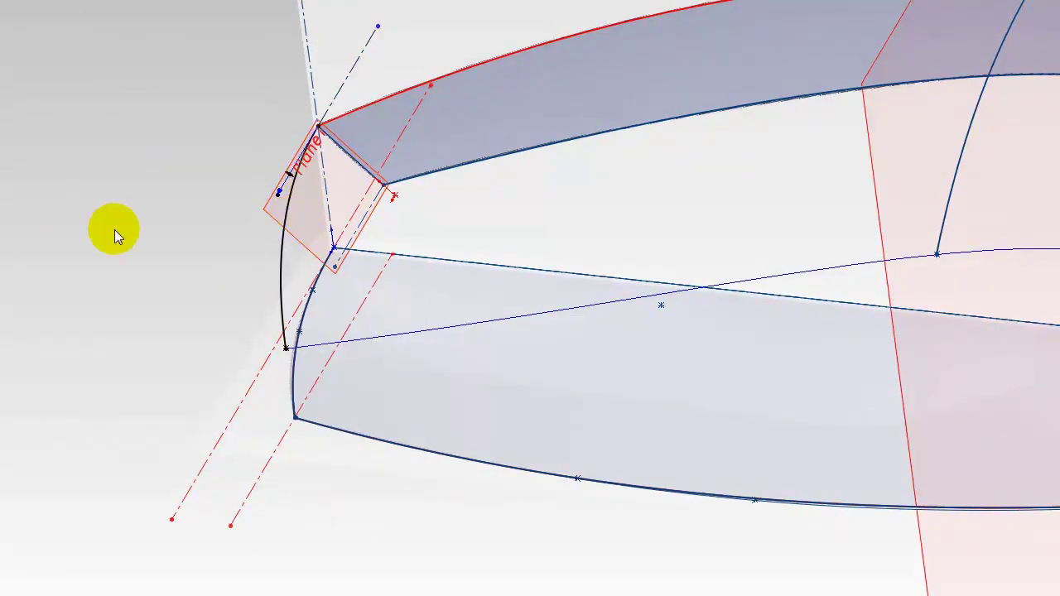
{"action": "middle_click_drag", "start_coordinate": [313, 80], "coordinate": [243, 156]}
{"action": "mouse_move", "coordinate": [191, 98]}
{"action": "middle_mouse_down"}
{"action": "mouse_move", "coordinate": [187, 119]}
{"action": "mouse_move", "coordinate": [277, 173]}
{"action": "mouse_move", "coordinate": [199, 111]}
{"action": "mouse_move", "coordinate": [295, 84]}
{"action": "middle_mouse_up"}
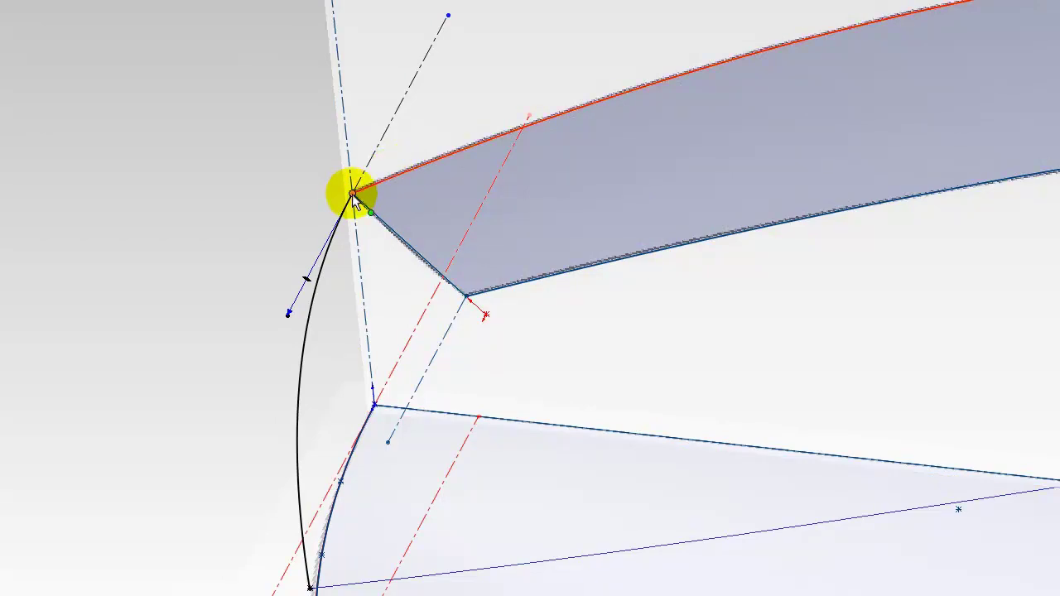
{"action": "middle_click_drag", "start_coordinate": [184, 222], "coordinate": [177, 210], "text": "ctrl"}
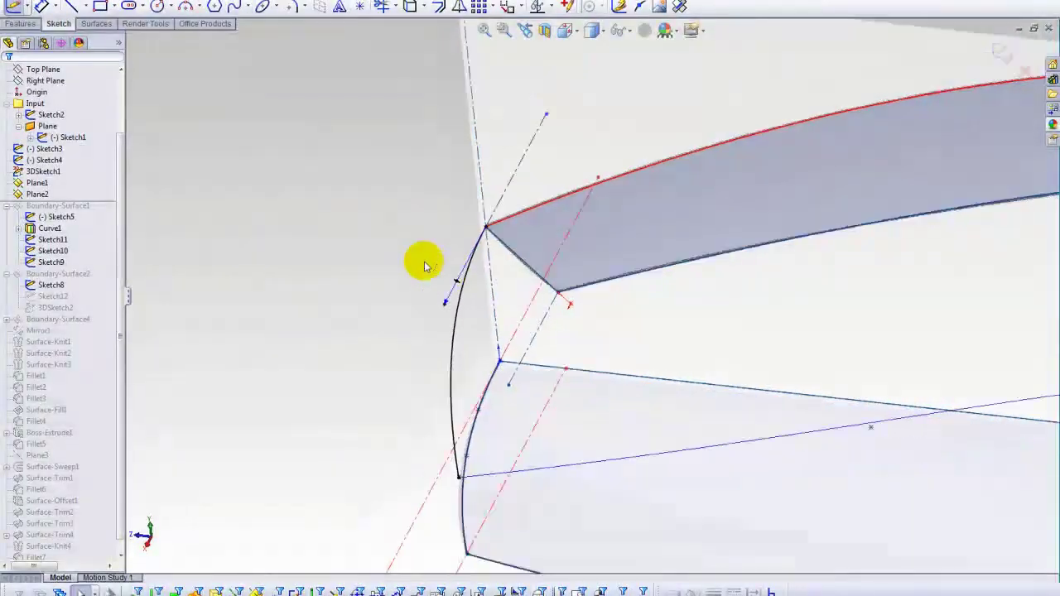
{"action": "scroll", "coordinate": [424, 265], "scroll_direction": "up", "scroll_amount": 3}
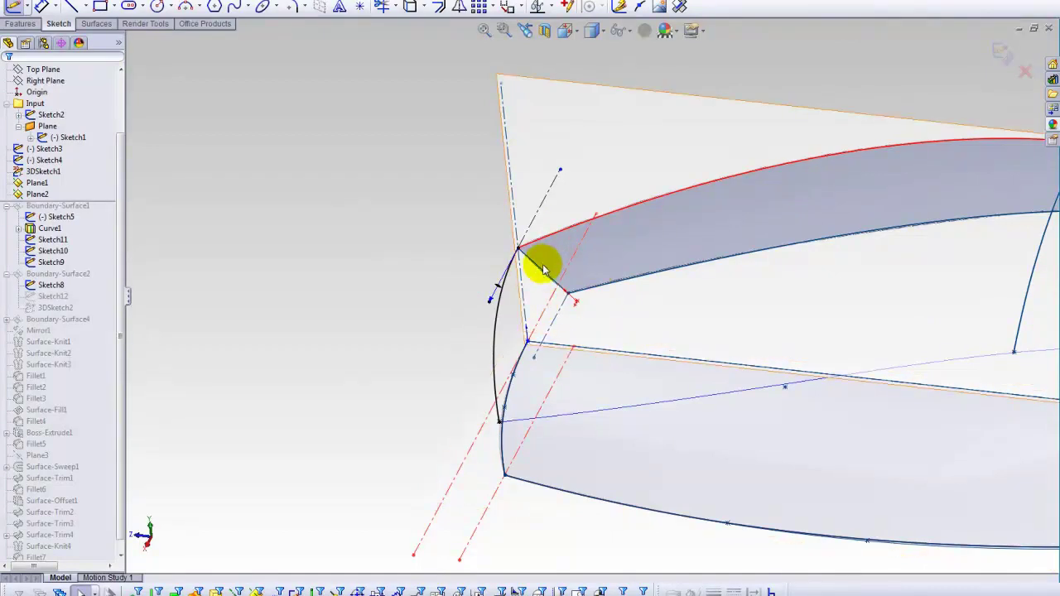
- Verify the arc endpoint is fully defined by Coincident2 and PiercePoint1, then close its properties
{"action": "scroll", "coordinate": [611, 288], "scroll_direction": "down", "scroll_amount": 2}
{"action": "scroll", "coordinate": [492, 222], "scroll_direction": "down", "scroll_amount": 2}
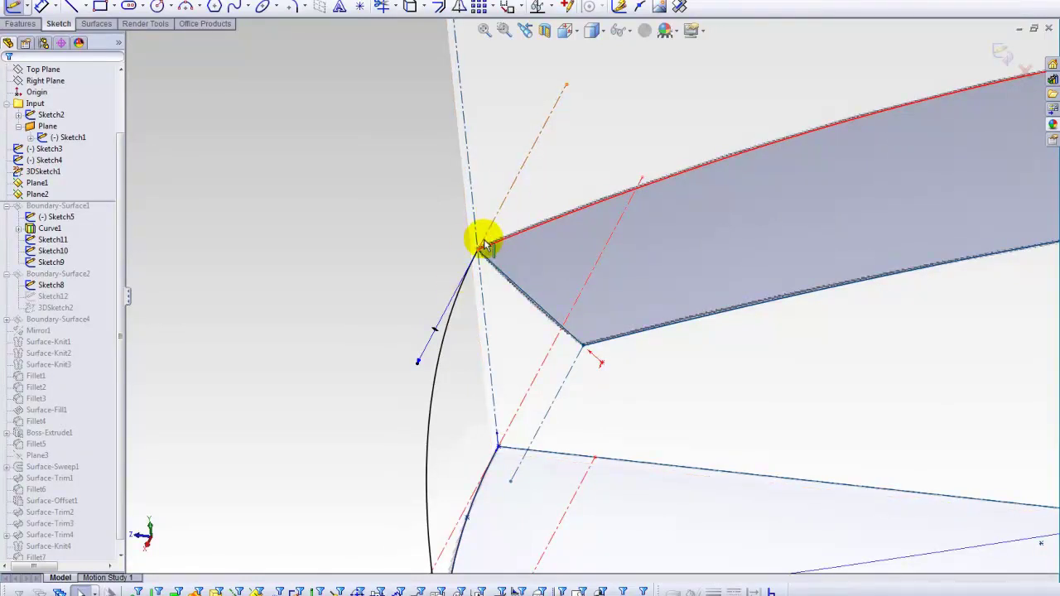
{"action": "left_click", "coordinate": [463, 293]}
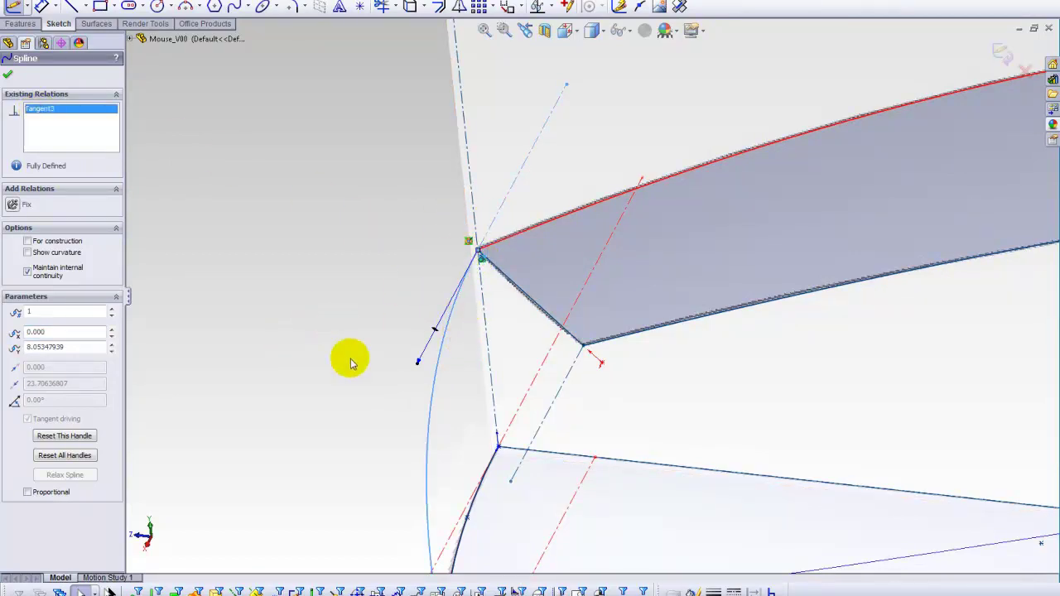
{"action": "middle_click_drag", "start_coordinate": [348, 357], "coordinate": [389, 434]}
{"action": "left_click", "coordinate": [414, 469]}
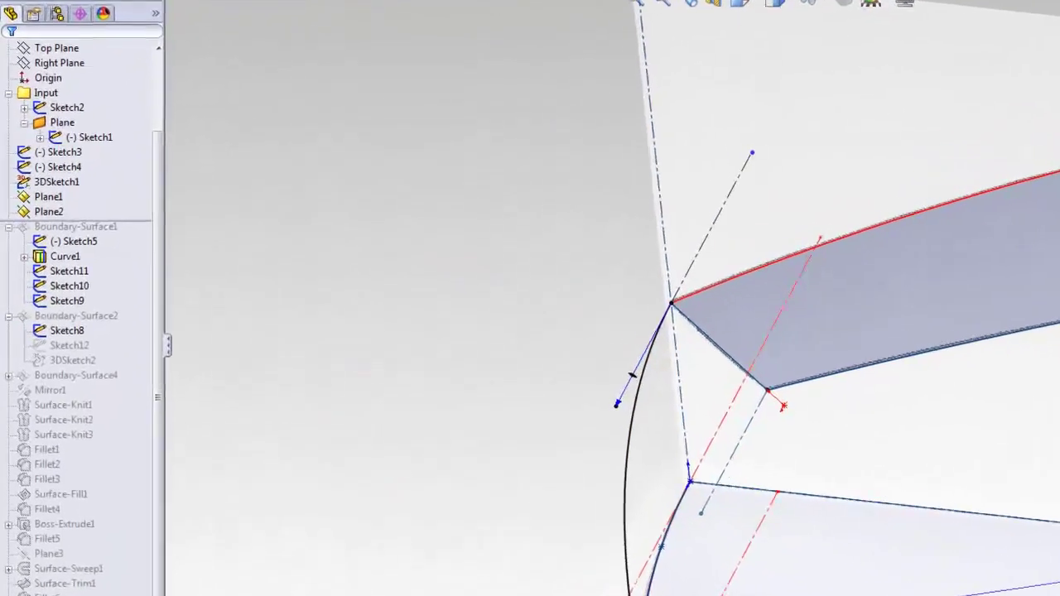
{"action": "left_click", "coordinate": [690, 481]}
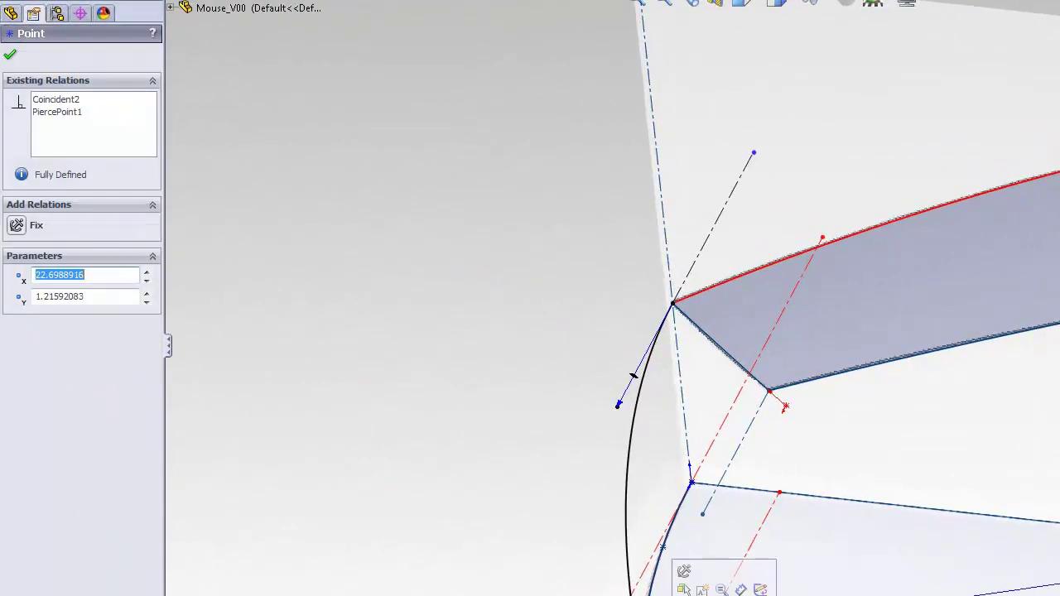
{"action": "left_click", "coordinate": [60, 116]}
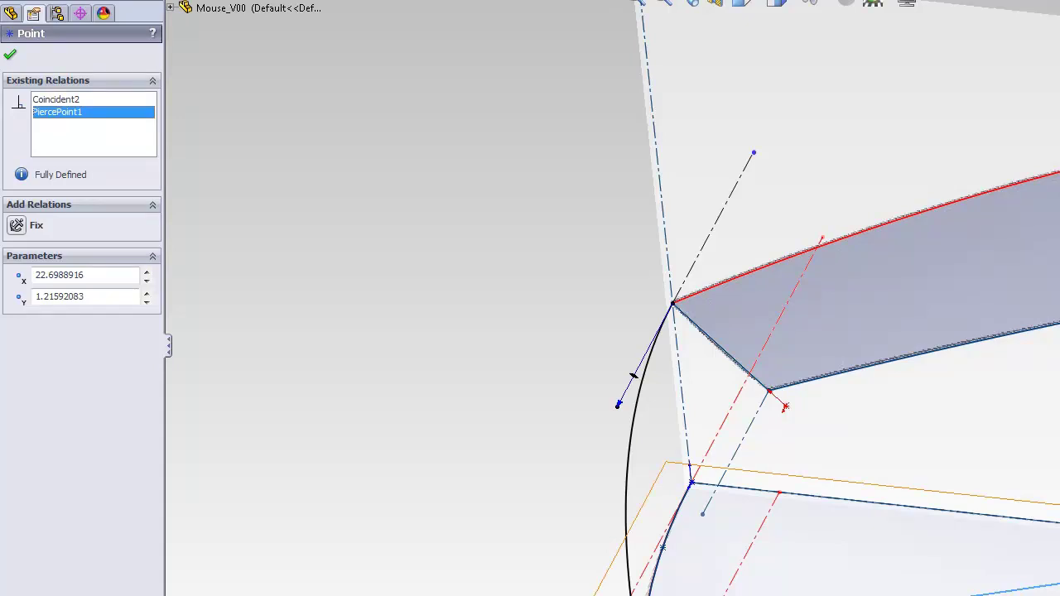
{"action": "left_click", "coordinate": [11, 57]}
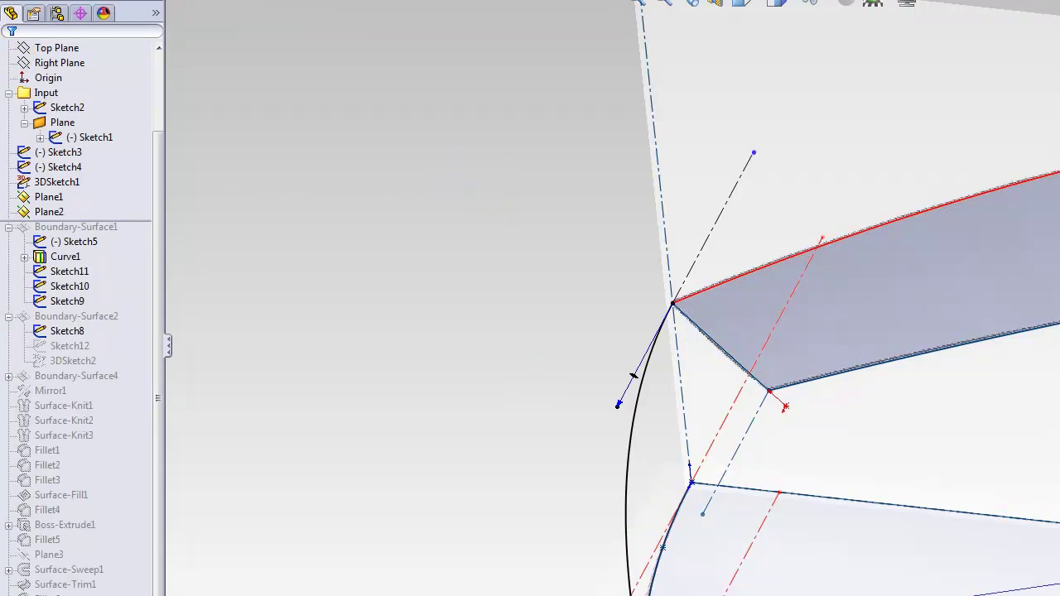
- Move the rollback bar below Sketch9 so Boundary-Surface1 rebuilds as the top shell
{"action": "left_click", "coordinate": [617, 228]}
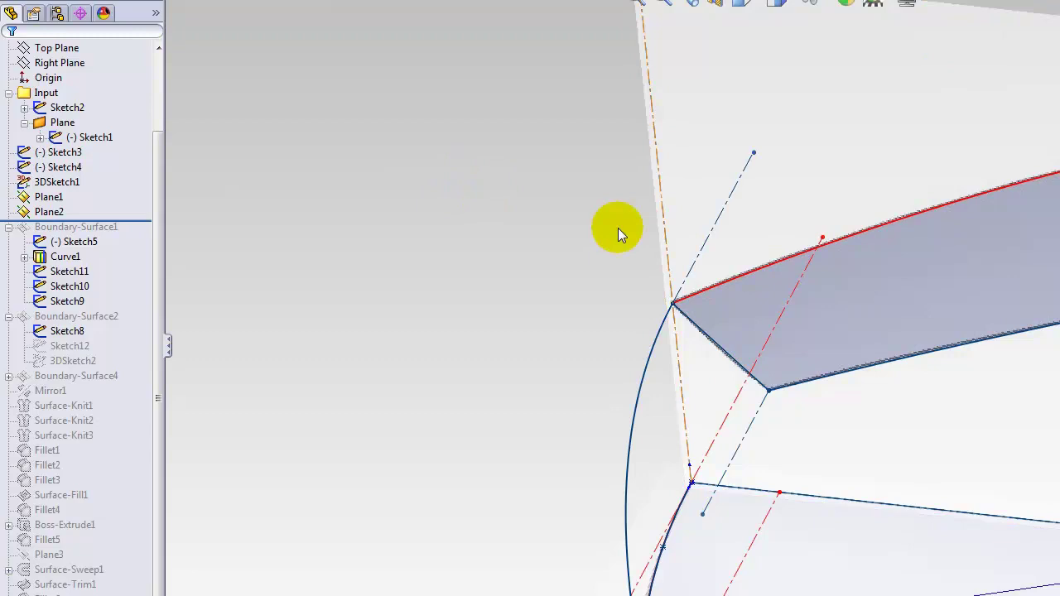
{"action": "middle_click_drag", "start_coordinate": [504, 370], "coordinate": [643, 373]}
{"action": "middle_click_drag", "start_coordinate": [496, 434], "coordinate": [448, 234]}
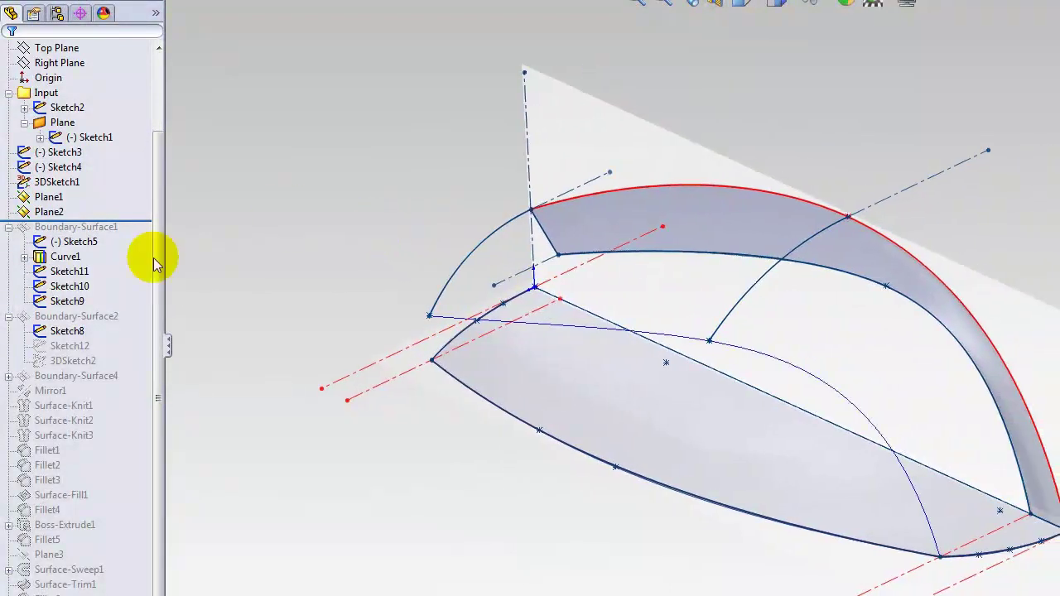
{"action": "left_click_drag", "start_coordinate": [147, 220], "coordinate": [143, 310]}
{"action": "middle_click_drag", "start_coordinate": [355, 205], "coordinate": [571, 252], "text": "ctrl"}
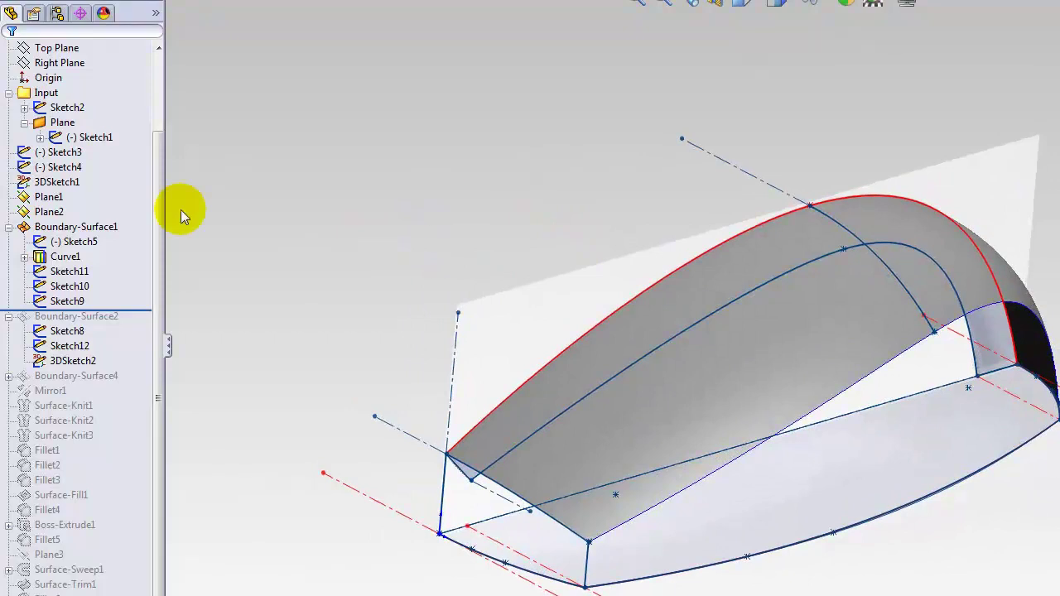
- Hide Sketch5 through Sketch9, plus Sketch7 under Curve1
{"action": "left_click", "coordinate": [87, 241]}
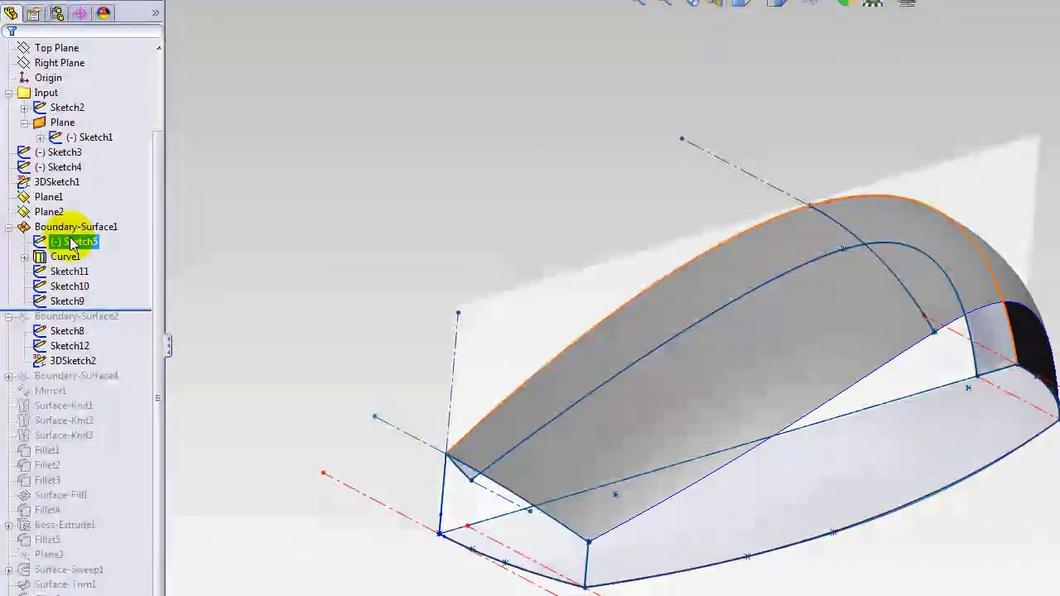
{"action": "left_click", "coordinate": [68, 301], "text": "ctrl"}
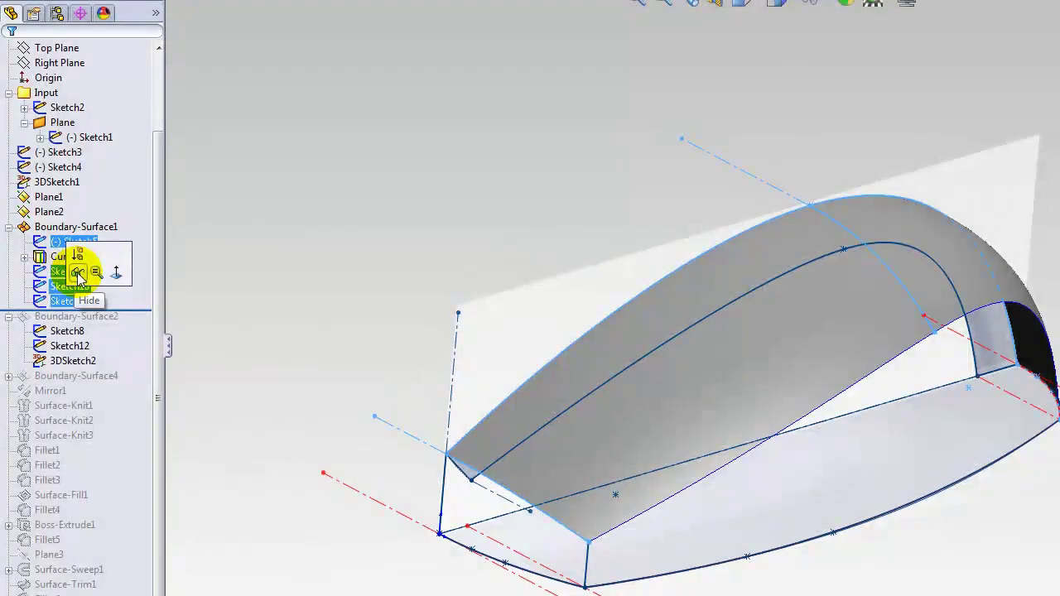
{"action": "left_click", "coordinate": [78, 273]}
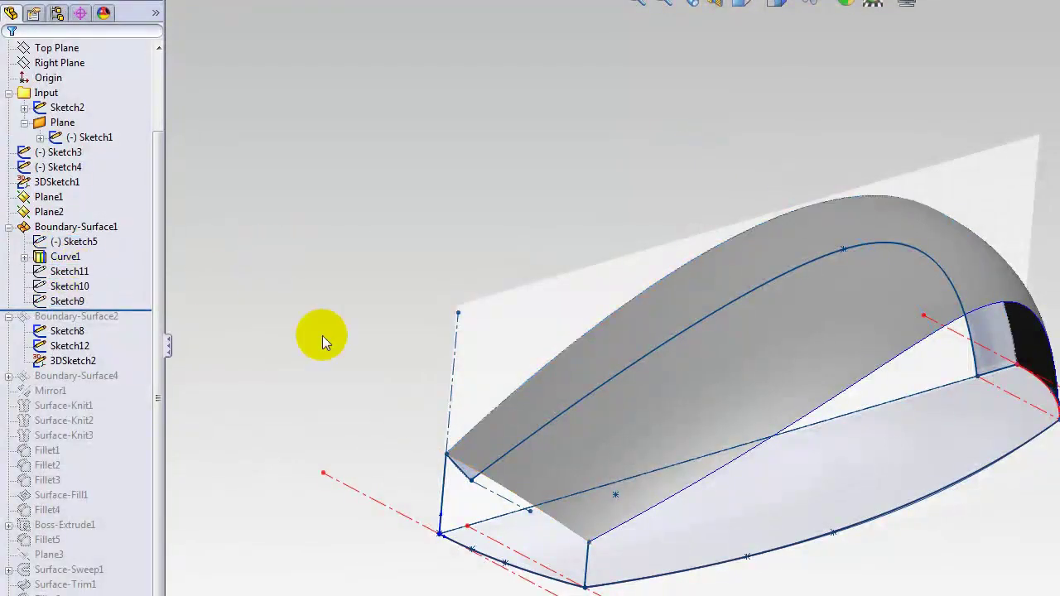
{"action": "mouse_move", "coordinate": [322, 338]}
{"action": "middle_mouse_down"}
{"action": "mouse_move", "coordinate": [353, 329]}
{"action": "mouse_move", "coordinate": [379, 259]}
{"action": "mouse_move", "coordinate": [367, 265]}
{"action": "mouse_move", "coordinate": [392, 232]}
{"action": "mouse_move", "coordinate": [393, 243]}
{"action": "mouse_move", "coordinate": [345, 171]}
{"action": "mouse_move", "coordinate": [325, 181]}
{"action": "mouse_move", "coordinate": [367, 239]}
{"action": "mouse_move", "coordinate": [315, 182]}
{"action": "middle_mouse_up"}
{"action": "left_click", "coordinate": [25, 256]}
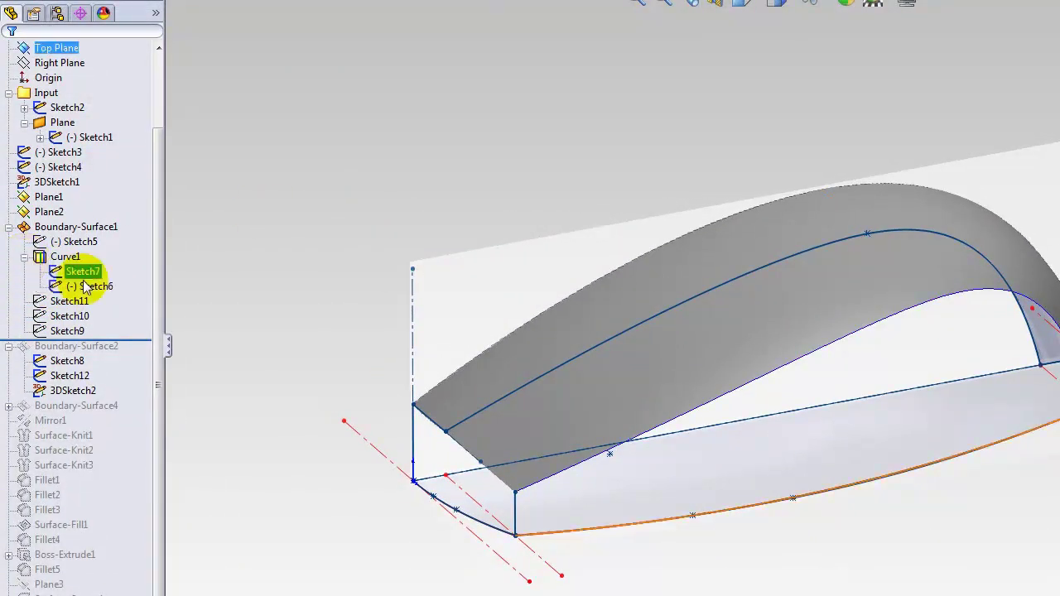
{"action": "left_click", "coordinate": [86, 272]}
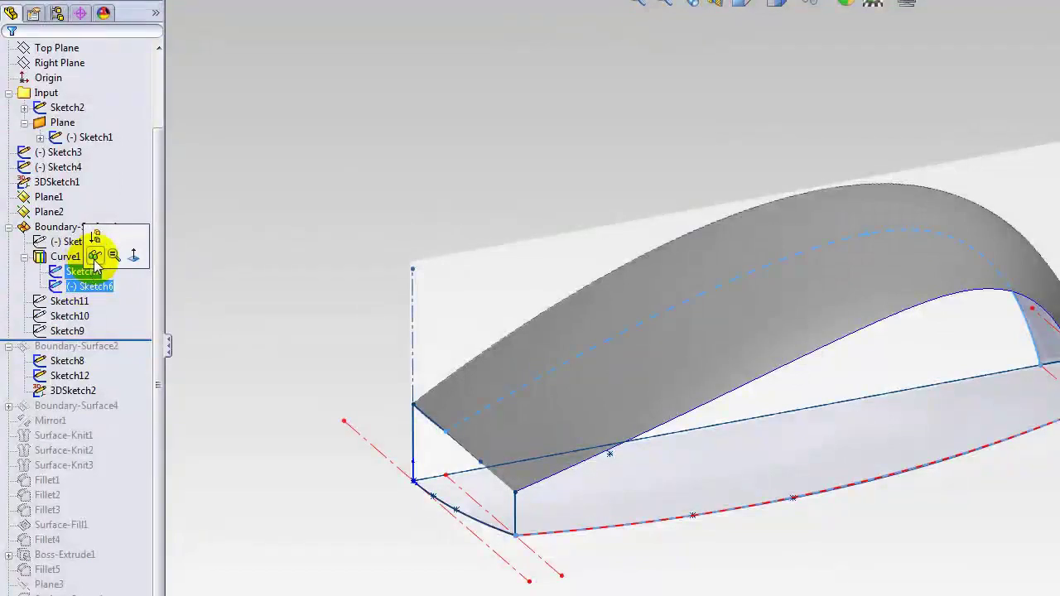
{"action": "left_click", "coordinate": [116, 245]}
{"action": "left_click", "coordinate": [25, 256]}
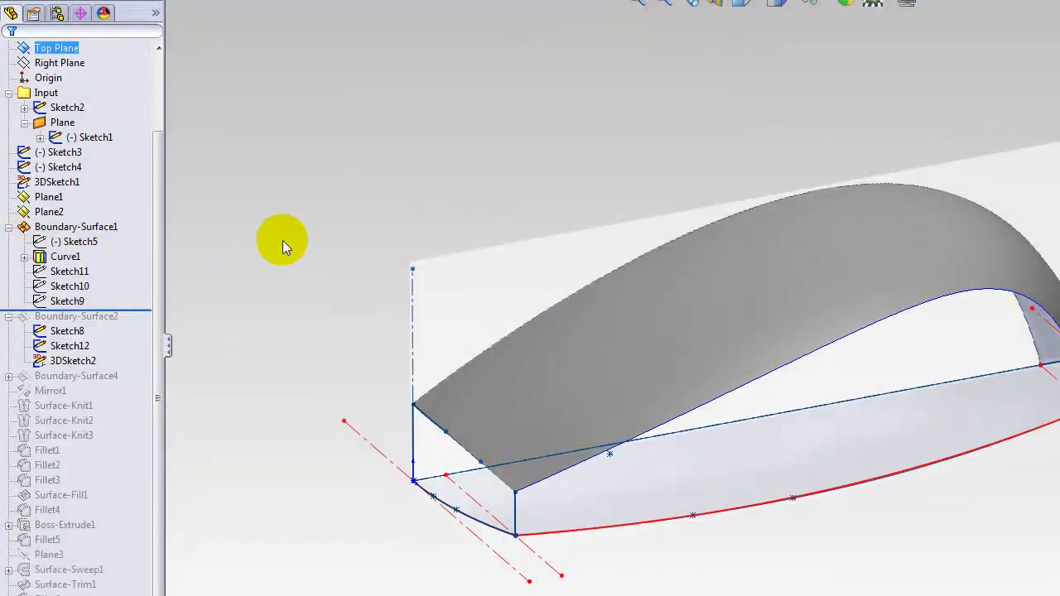
{"action": "middle_click_drag", "start_coordinate": [282, 240], "coordinate": [224, 153], "text": "ctrl"}
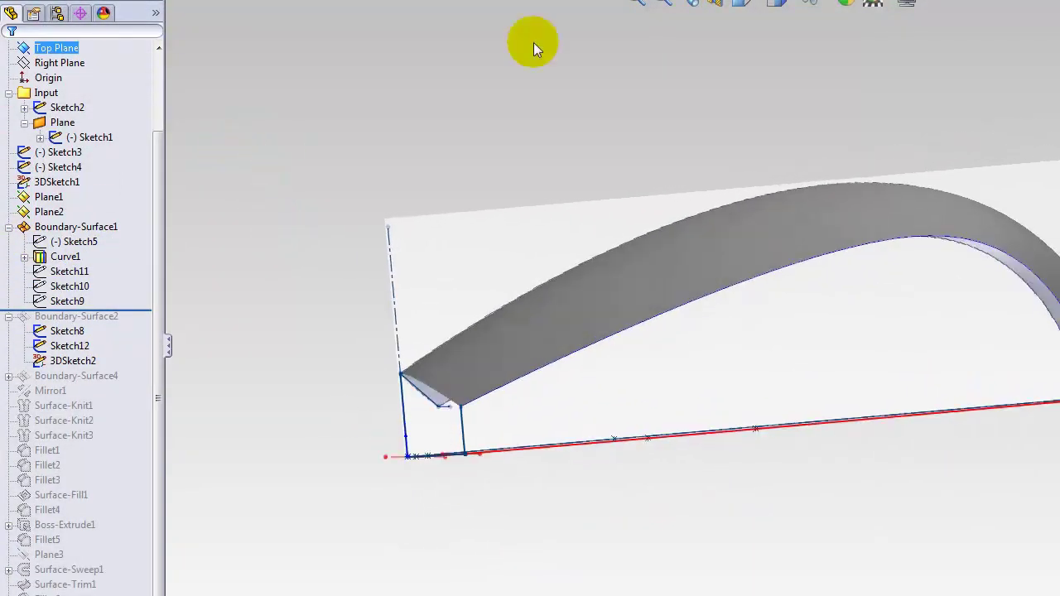
- Inspect the domed surface from the right view, rotated views, and an angled 3-D view
{"action": "left_click", "coordinate": [745, 5]}
{"action": "left_click", "coordinate": [813, 53]}
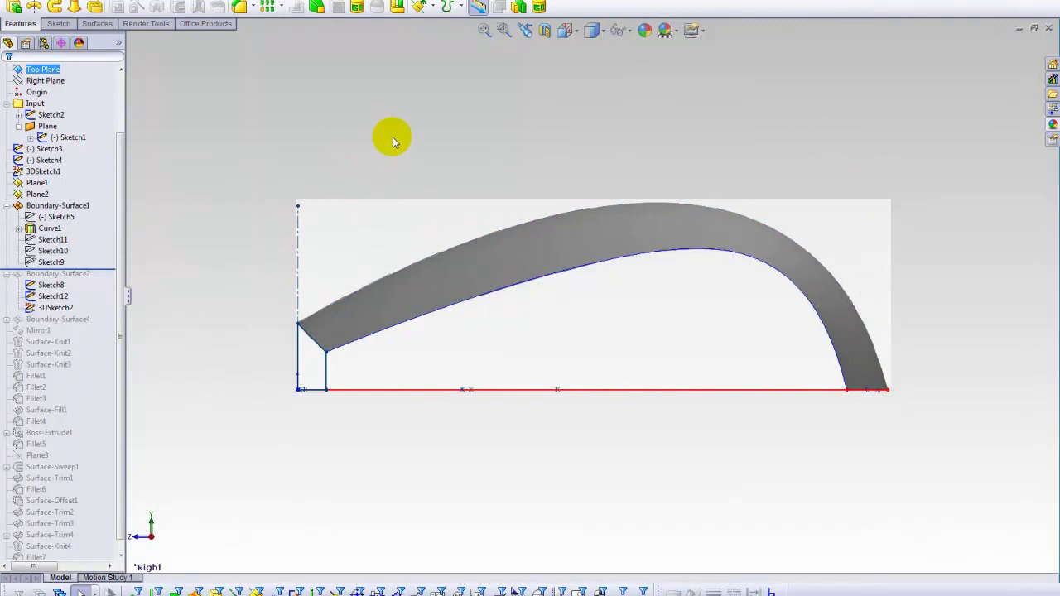
{"action": "key", "text": "shift+Up"}
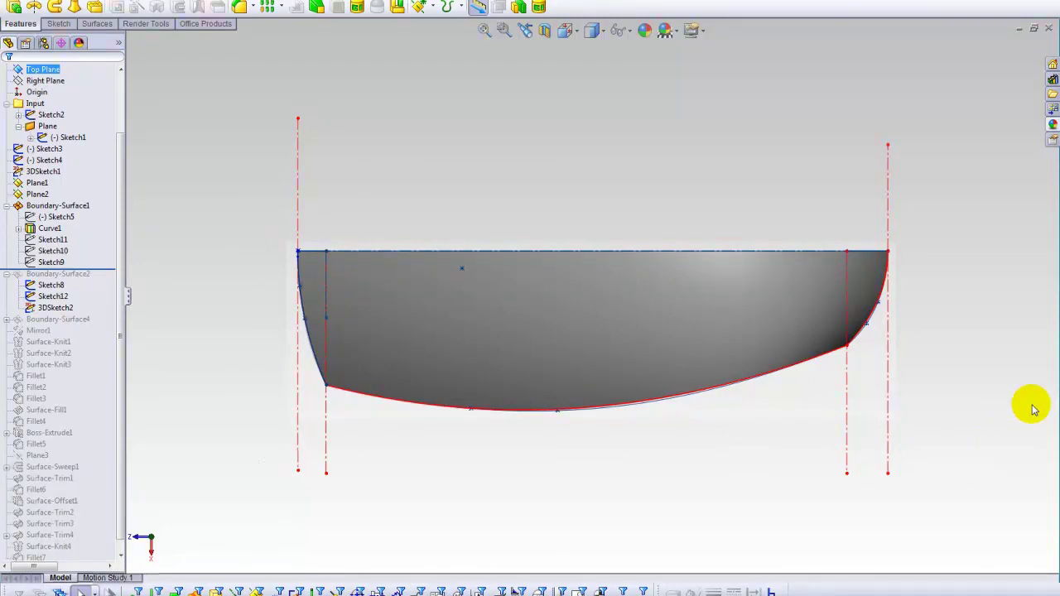
{"action": "key", "text": "shift+Up"}
{"action": "key", "text": "shift+Up"}
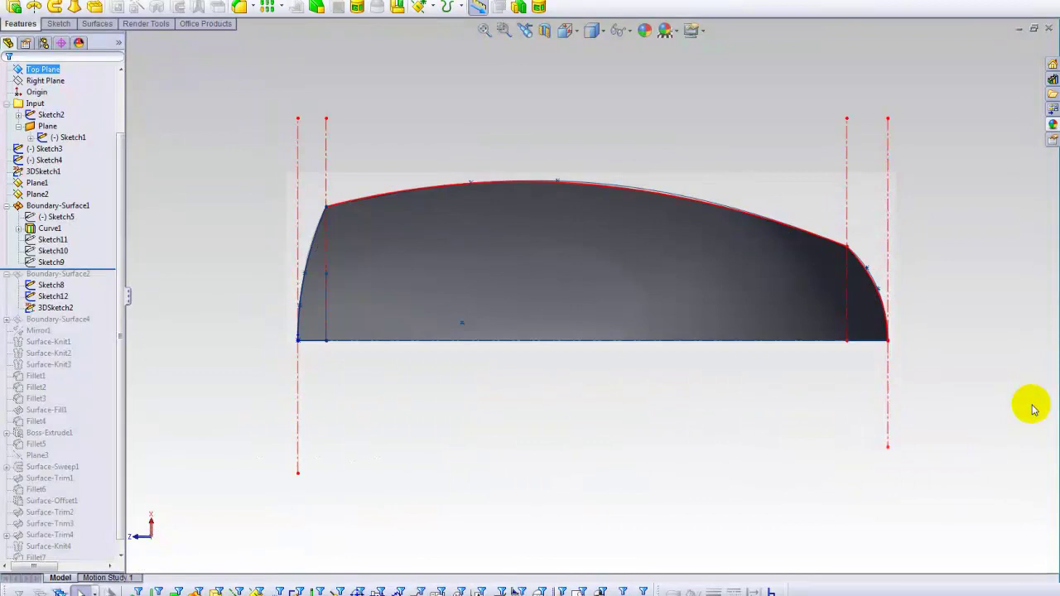
{"action": "key", "text": "shift+Up"}
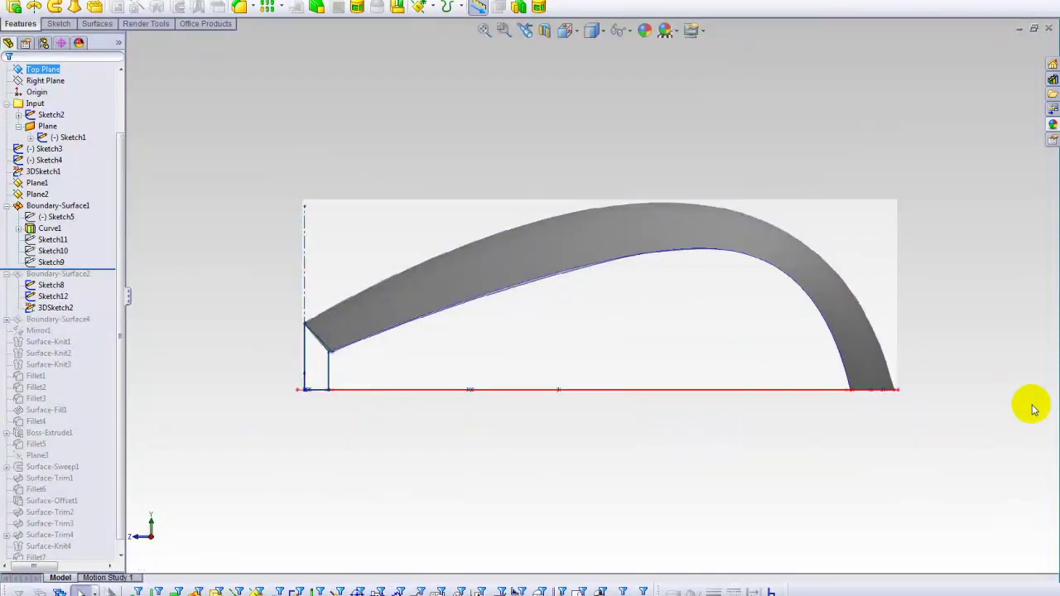
{"action": "key", "text": "shift+Right"}
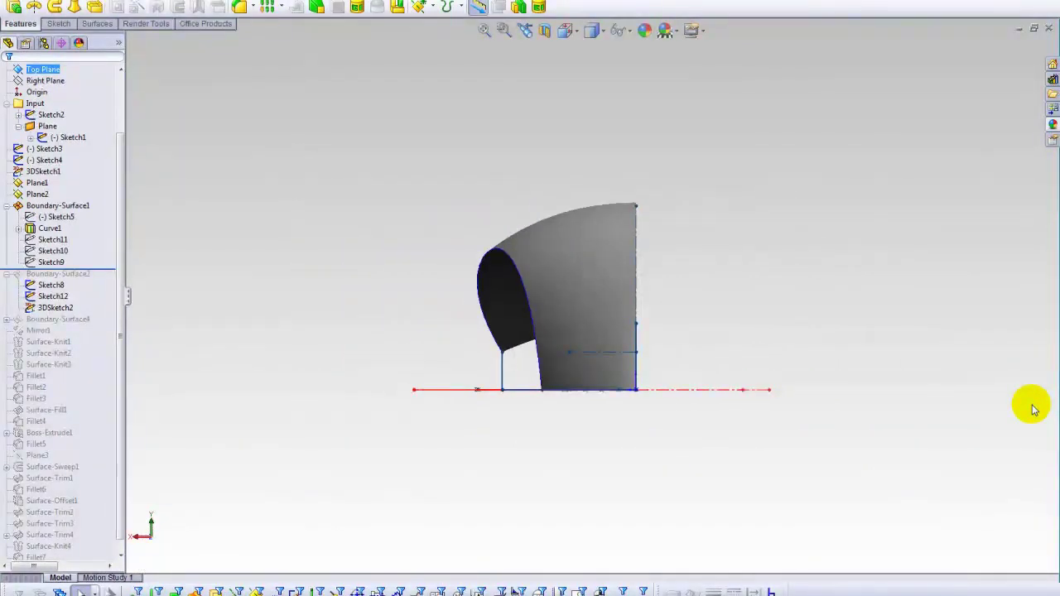
{"action": "key", "text": "ctrl+4"}
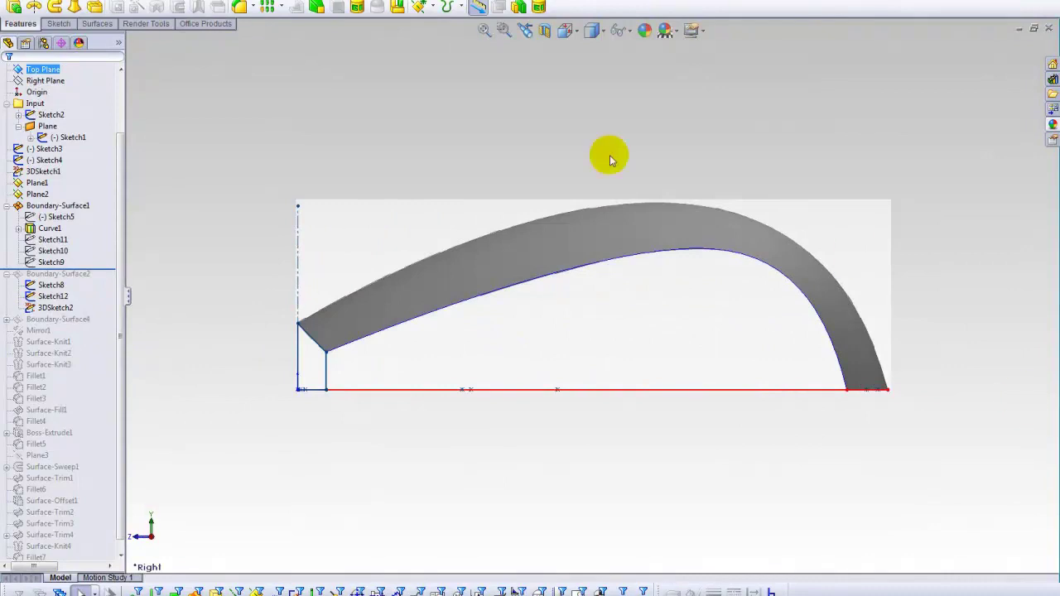
{"action": "middle_click_drag", "start_coordinate": [508, 199], "coordinate": [414, 251]}
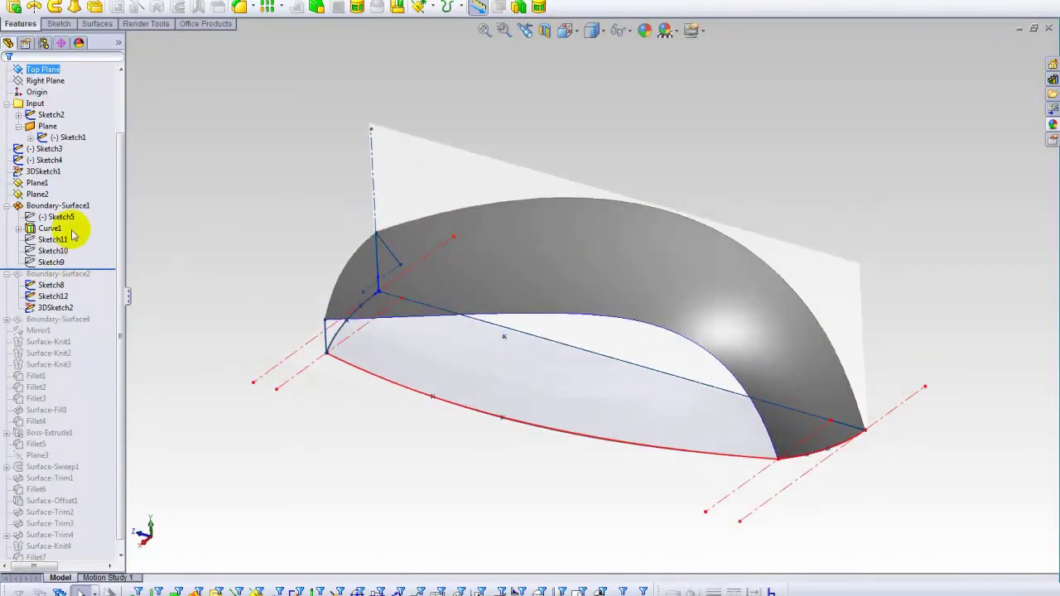
{"action": "right_click", "coordinate": [60, 206]}
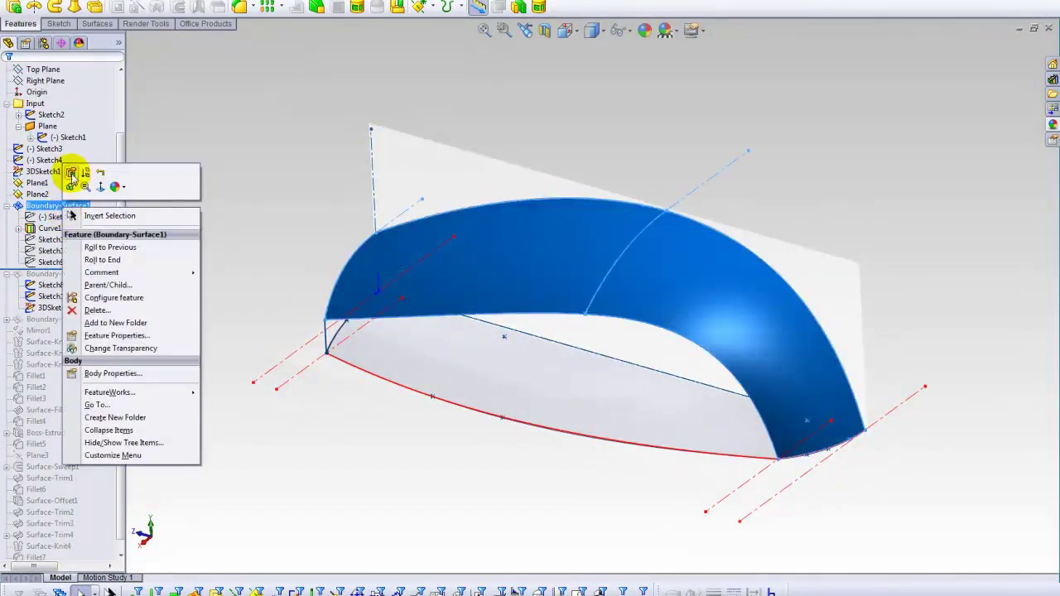
{"action": "left_click", "coordinate": [71, 174]}
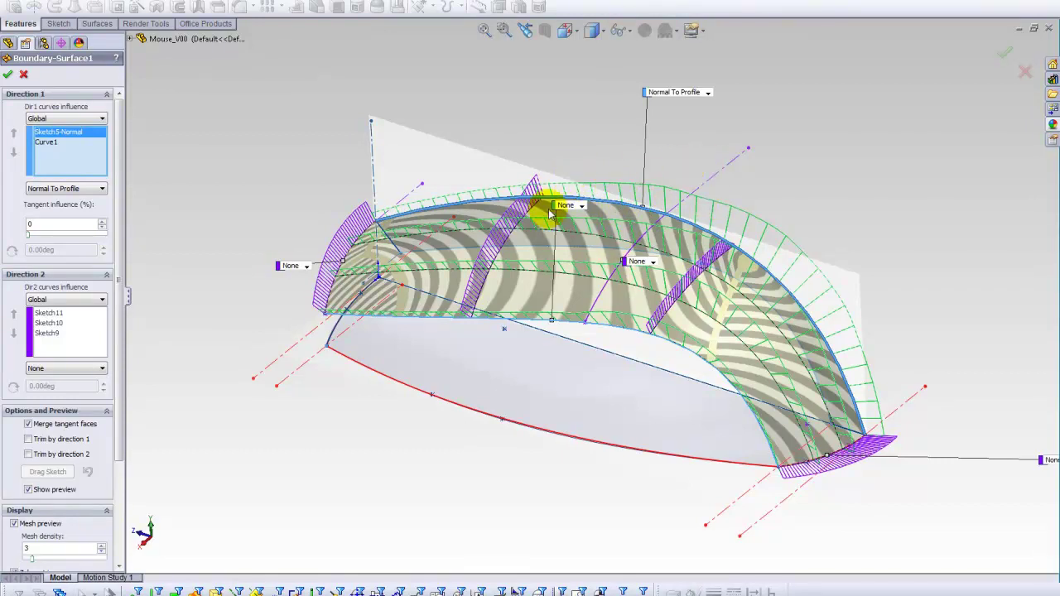
{"action": "left_click", "coordinate": [48, 317]}
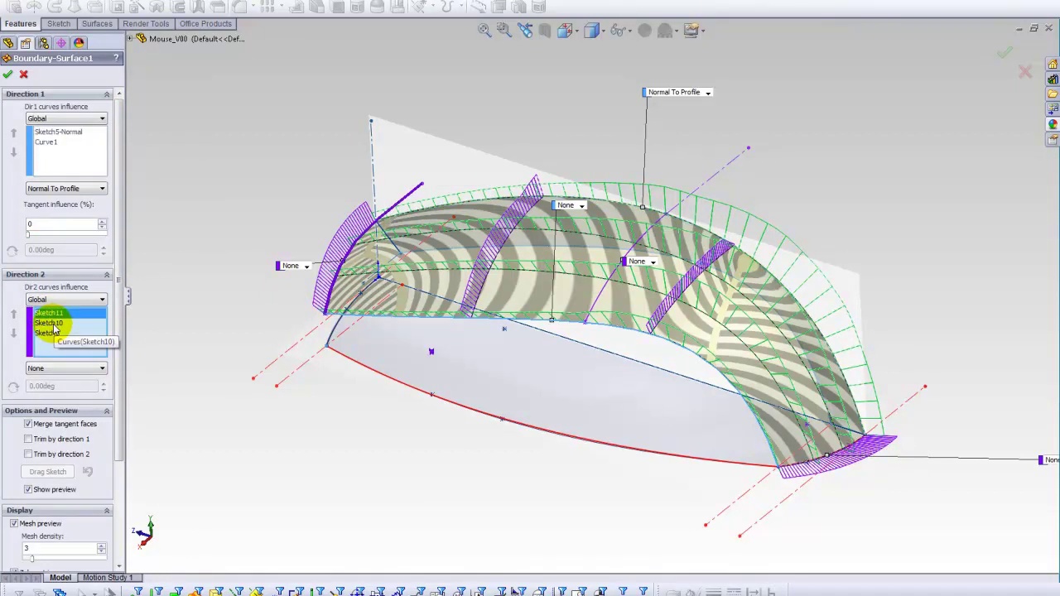
{"action": "left_click", "coordinate": [48, 333]}
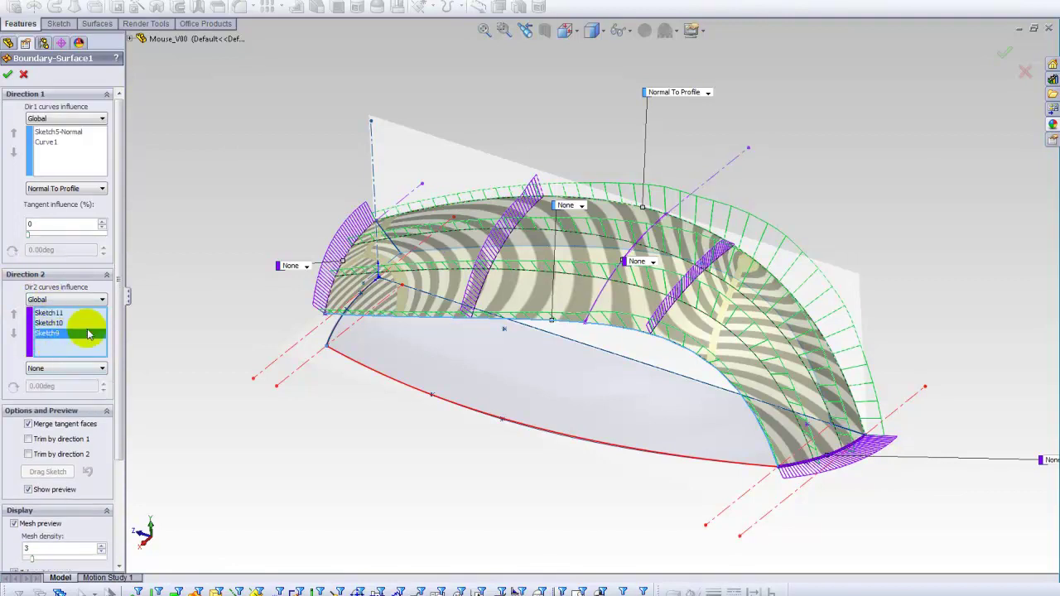
{"action": "left_click", "coordinate": [46, 143]}
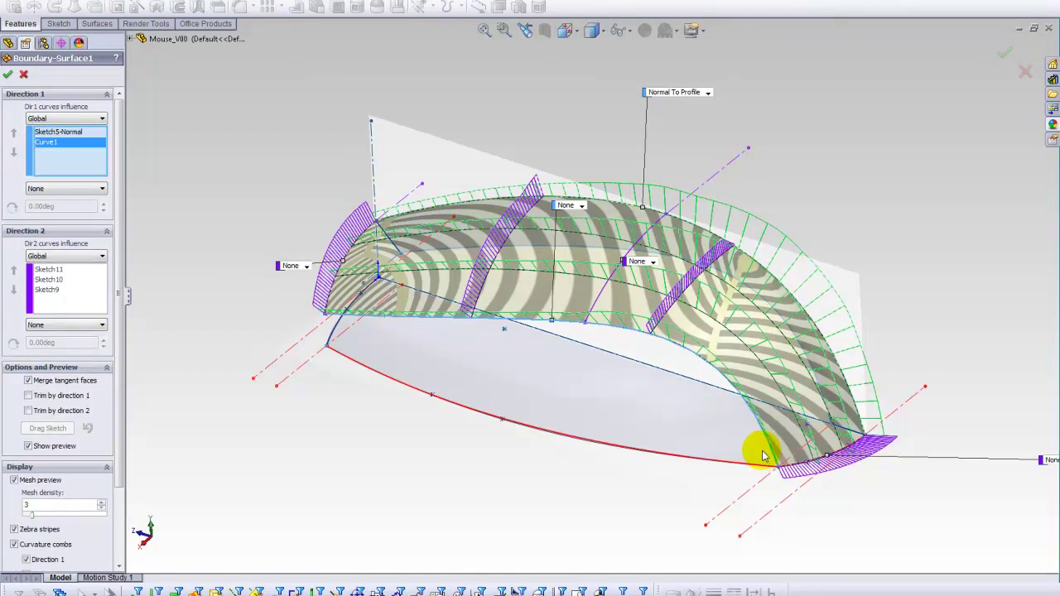
{"action": "left_click", "coordinate": [56, 132]}
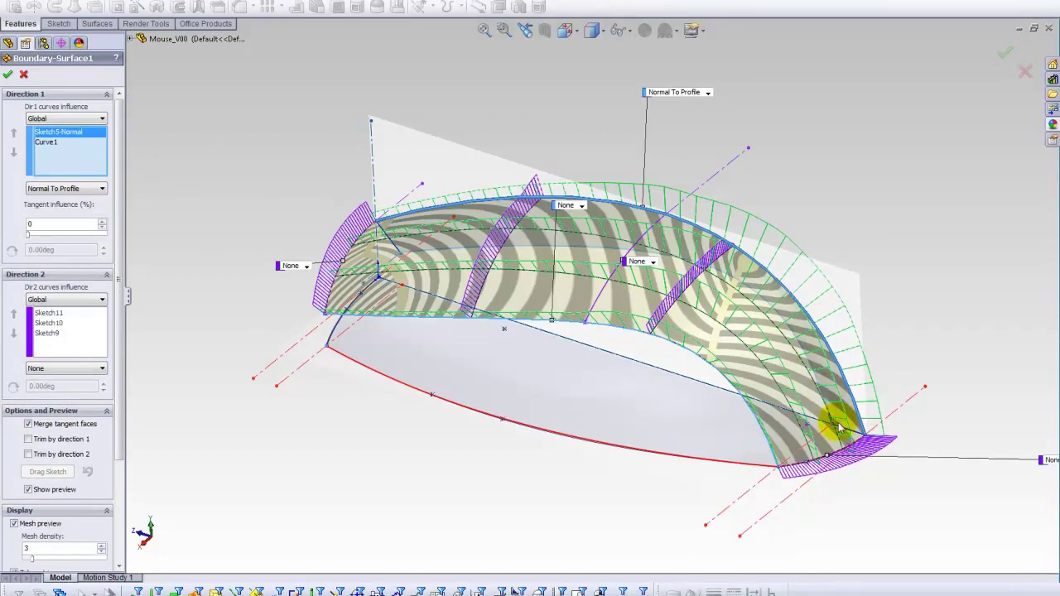
{"action": "middle_click_drag", "start_coordinate": [289, 124], "coordinate": [224, 124]}
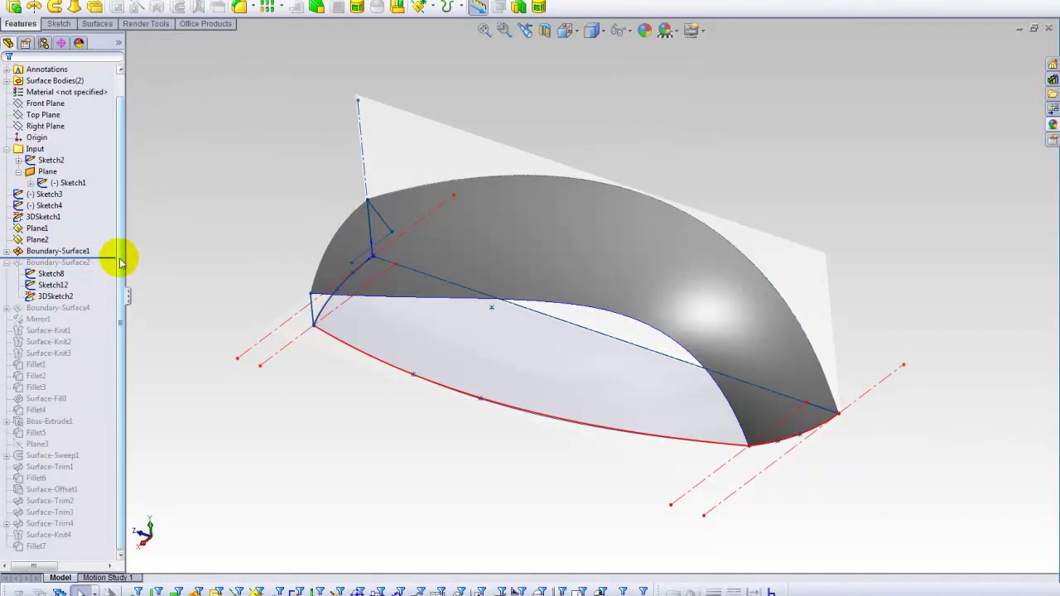
- Select Sketch8 and 3DSketch2, the front profile, and orbit to see the whole arch
{"action": "left_click", "coordinate": [251, 248]}
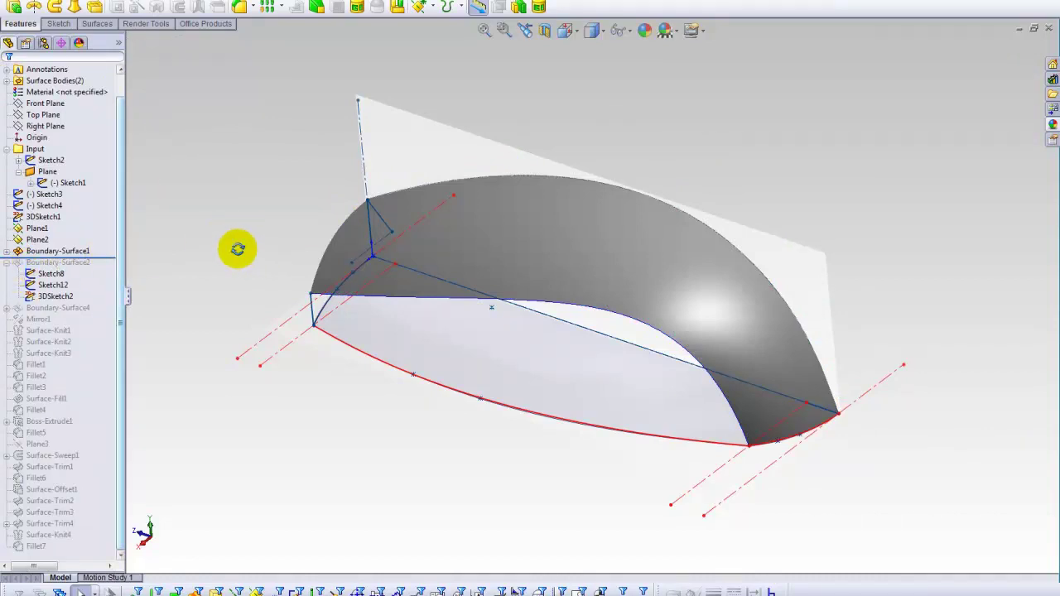
{"action": "middle_click_drag", "start_coordinate": [237, 249], "coordinate": [499, 220]}
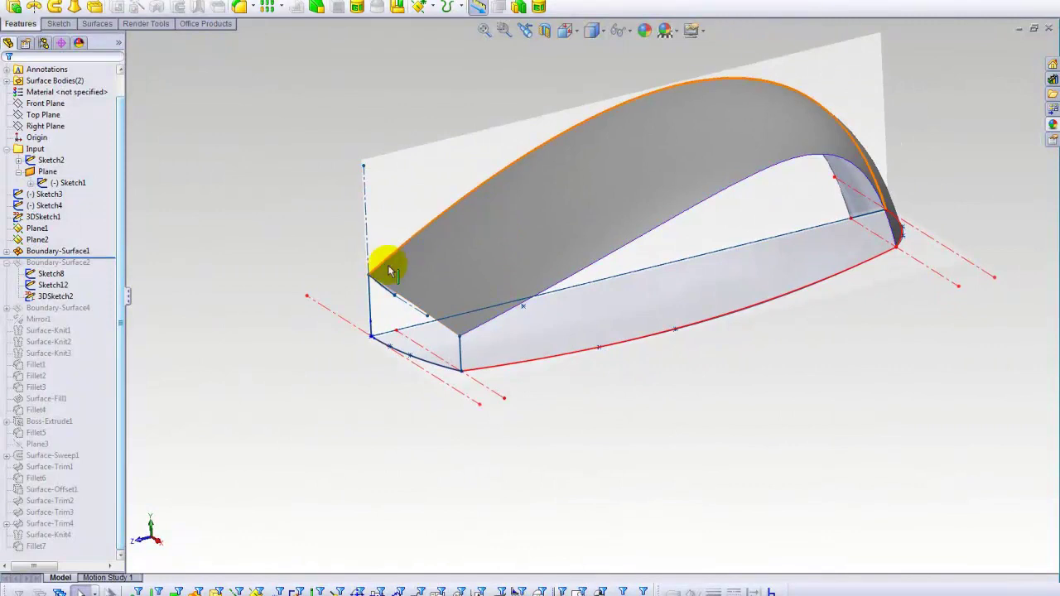
{"action": "scroll", "coordinate": [368, 356], "scroll_direction": "down", "scroll_amount": 5}
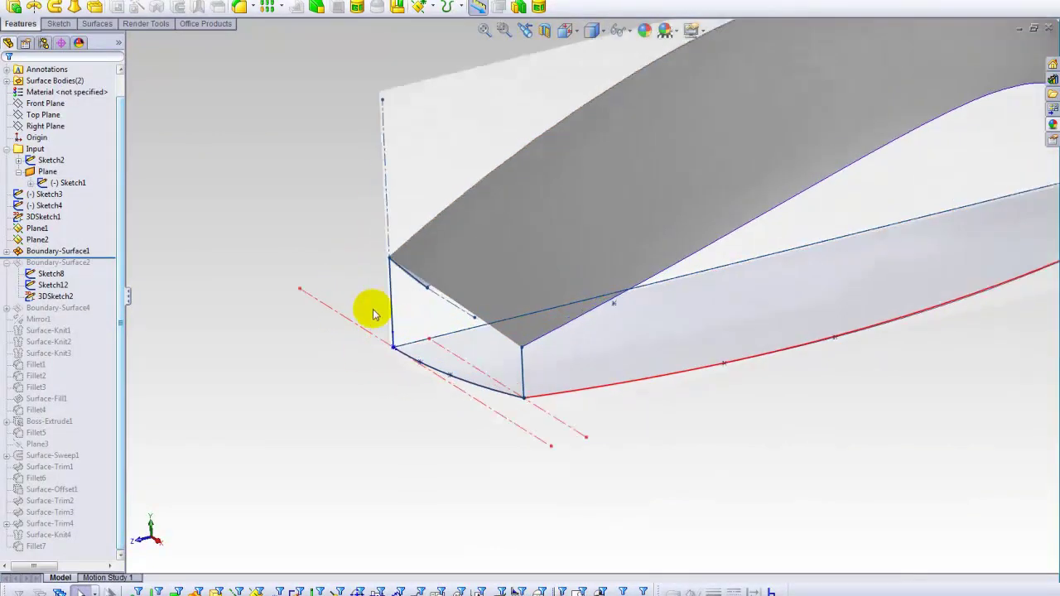
{"action": "left_click", "coordinate": [49, 279]}
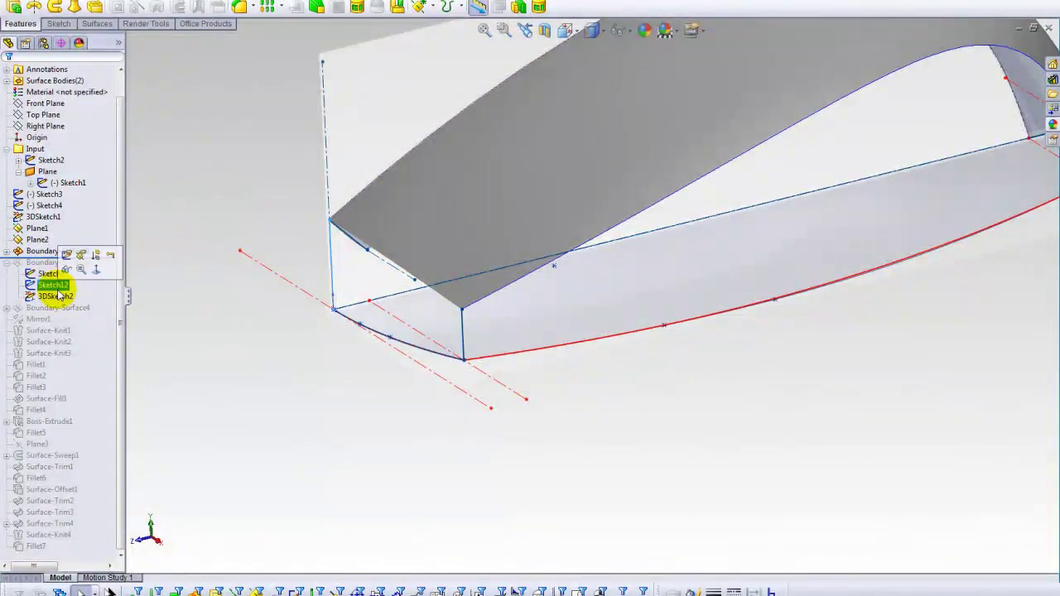
{"action": "left_click", "coordinate": [66, 297]}
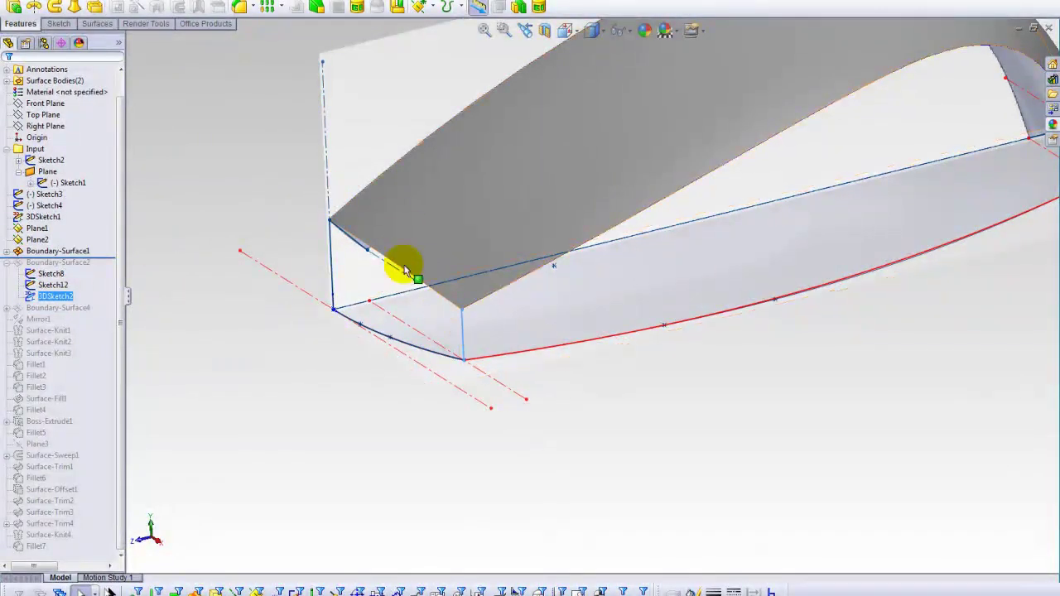
{"action": "middle_click_drag", "start_coordinate": [402, 265], "coordinate": [269, 251]}
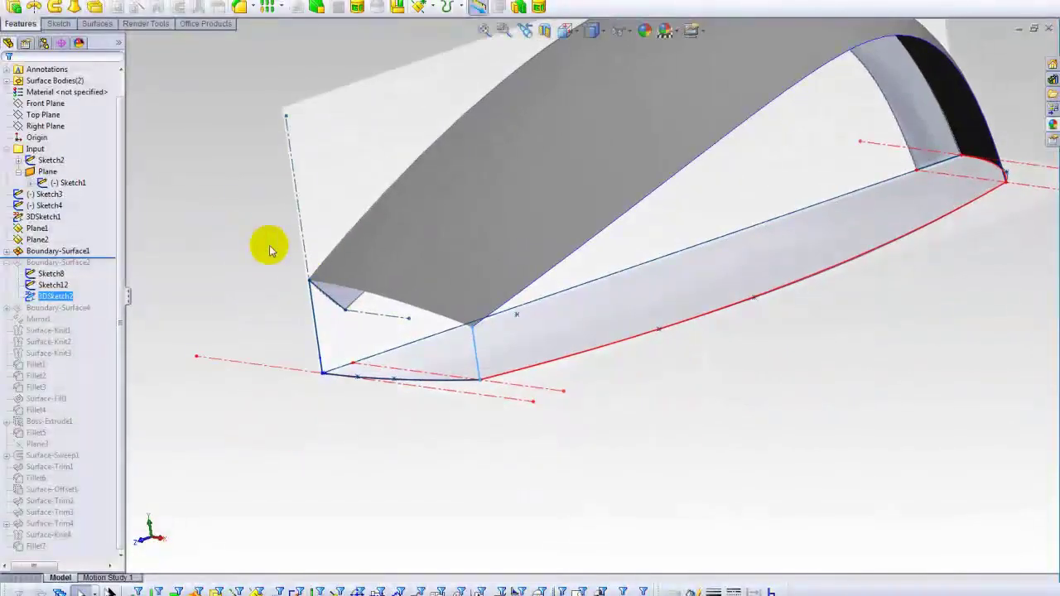
- Hide Sketch3, Sketch4, 3DSketch1, Sketch2 and the Plane folder sketch
{"action": "left_click", "coordinate": [44, 205], "text": "ctrl"}
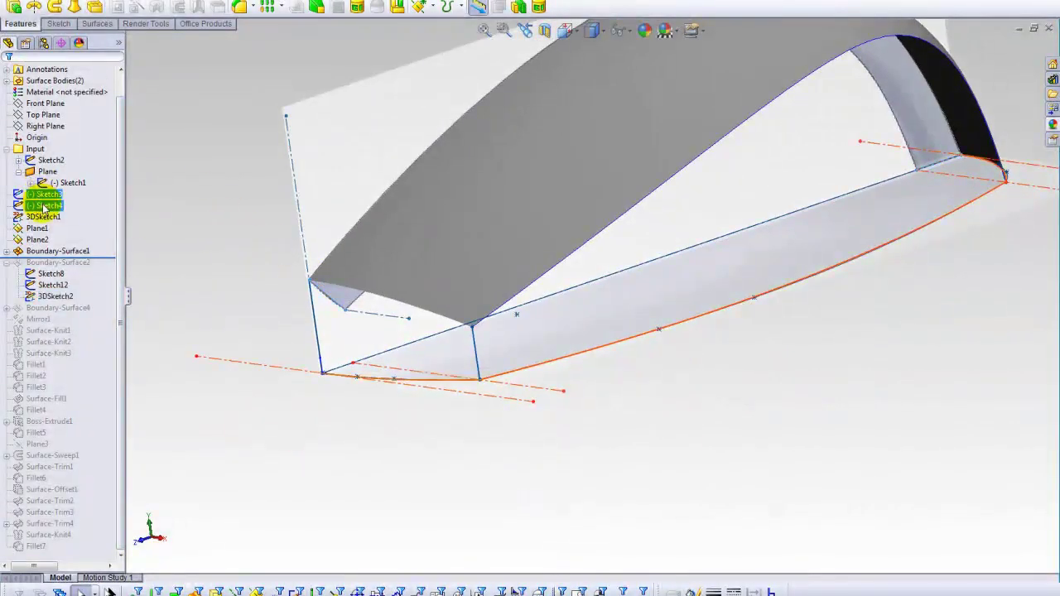
{"action": "right_click", "coordinate": [52, 195]}
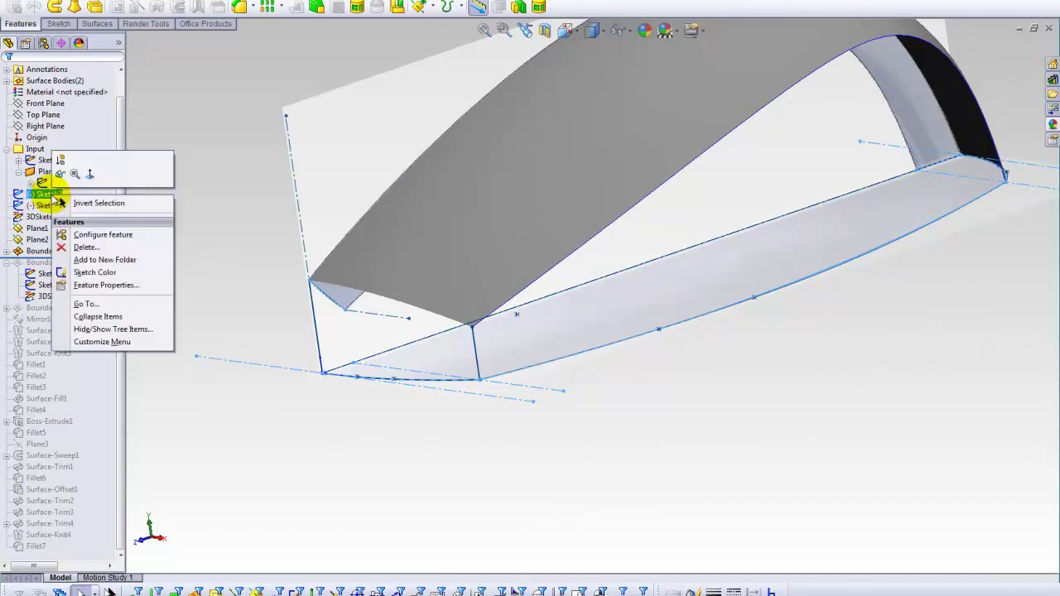
{"action": "left_click", "coordinate": [71, 173]}
{"action": "right_click", "coordinate": [47, 216]}
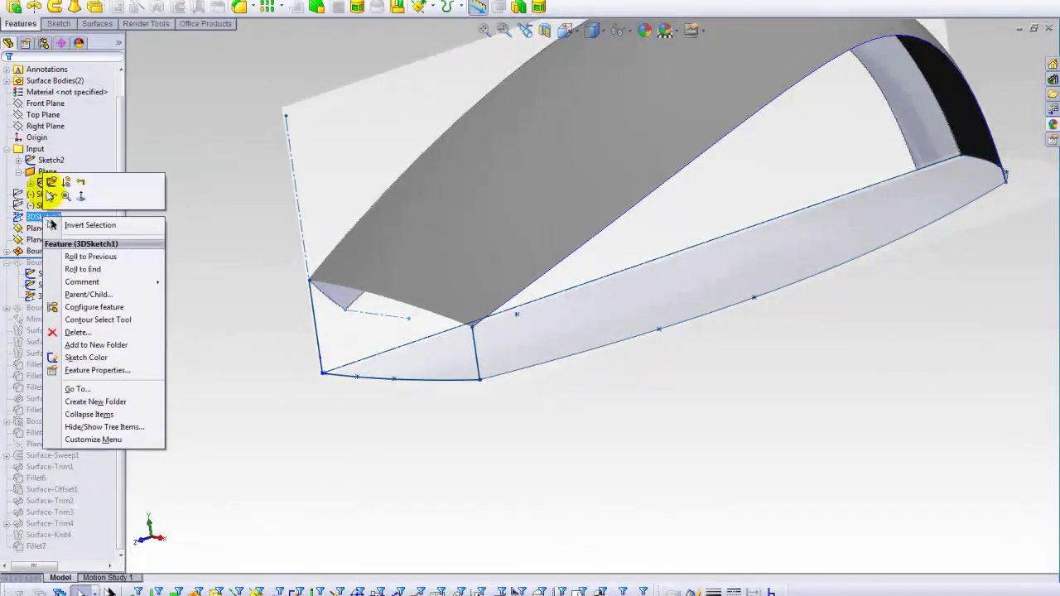
{"action": "left_click", "coordinate": [53, 198]}
{"action": "left_click", "coordinate": [31, 161]}
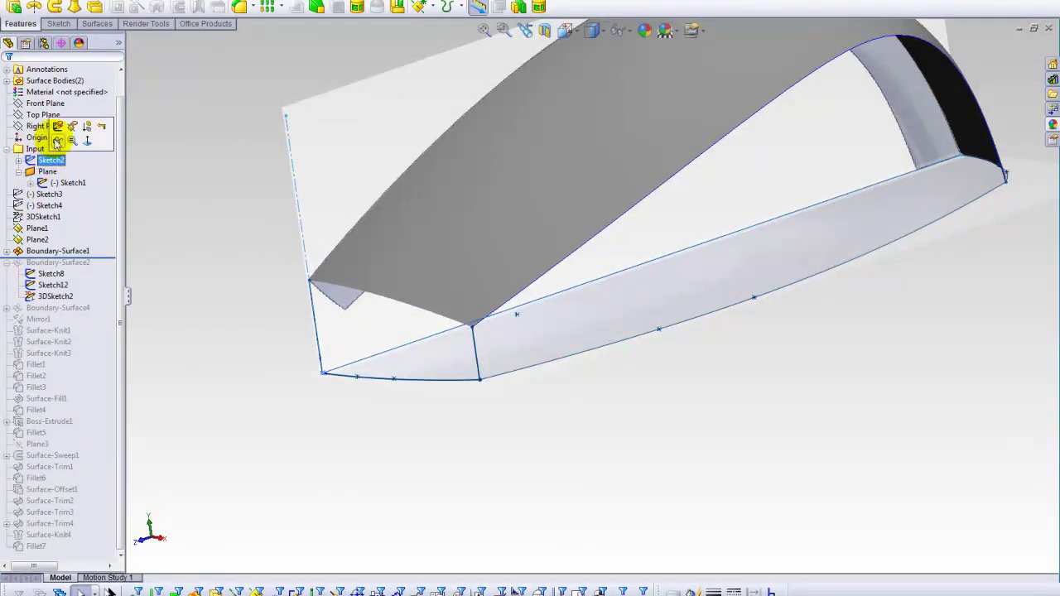
{"action": "left_click", "coordinate": [57, 141]}
{"action": "left_click", "coordinate": [47, 172]}
{"action": "right_click", "coordinate": [47, 172]}
{"action": "left_click", "coordinate": [52, 153]}
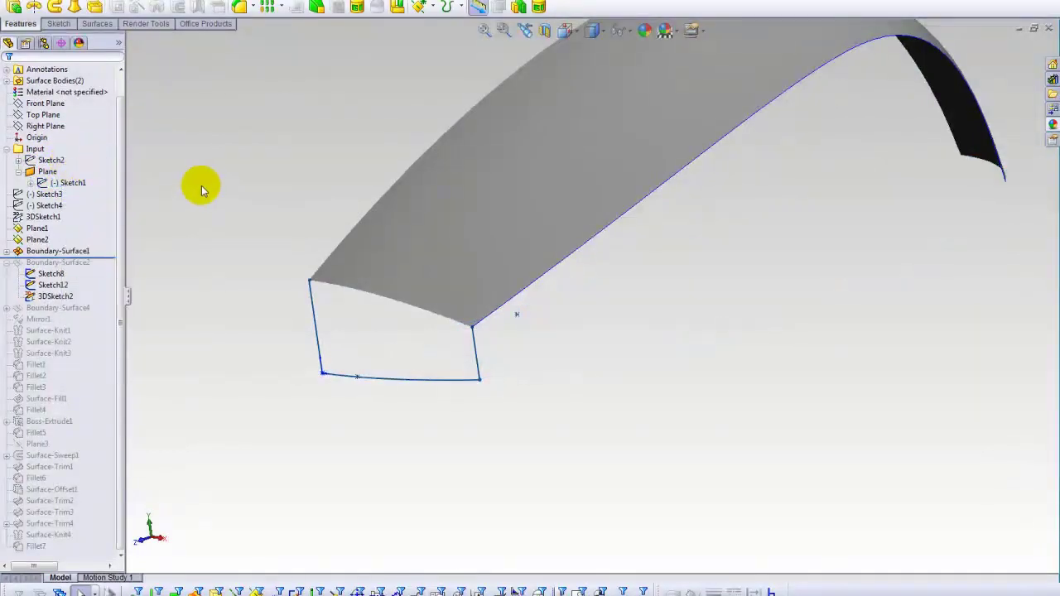
{"action": "middle_click_drag", "start_coordinate": [192, 180], "coordinate": [288, 291]}
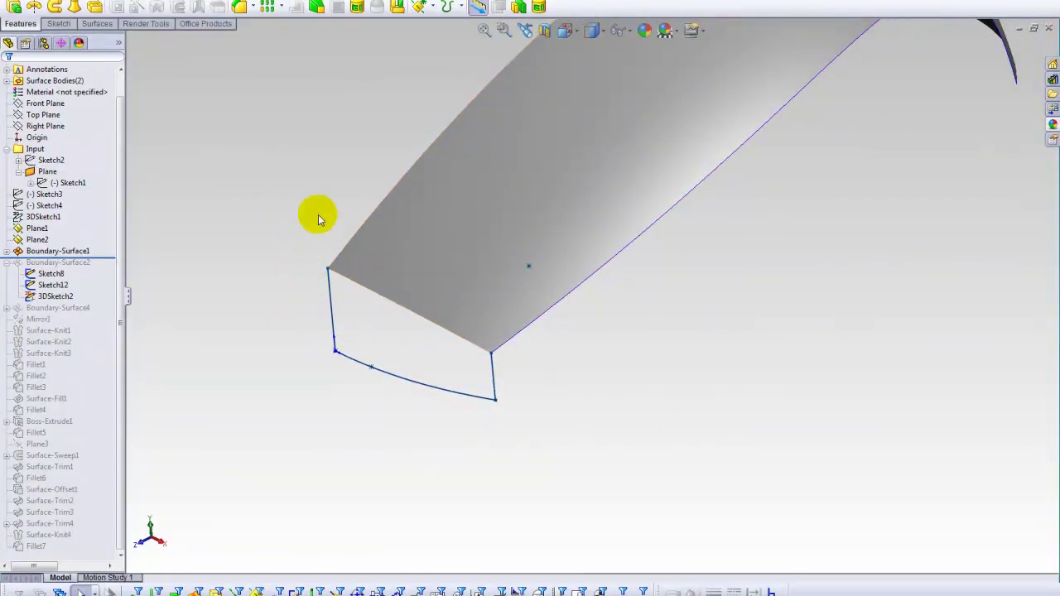
{"action": "middle_click_drag", "start_coordinate": [236, 273], "coordinate": [280, 220]}
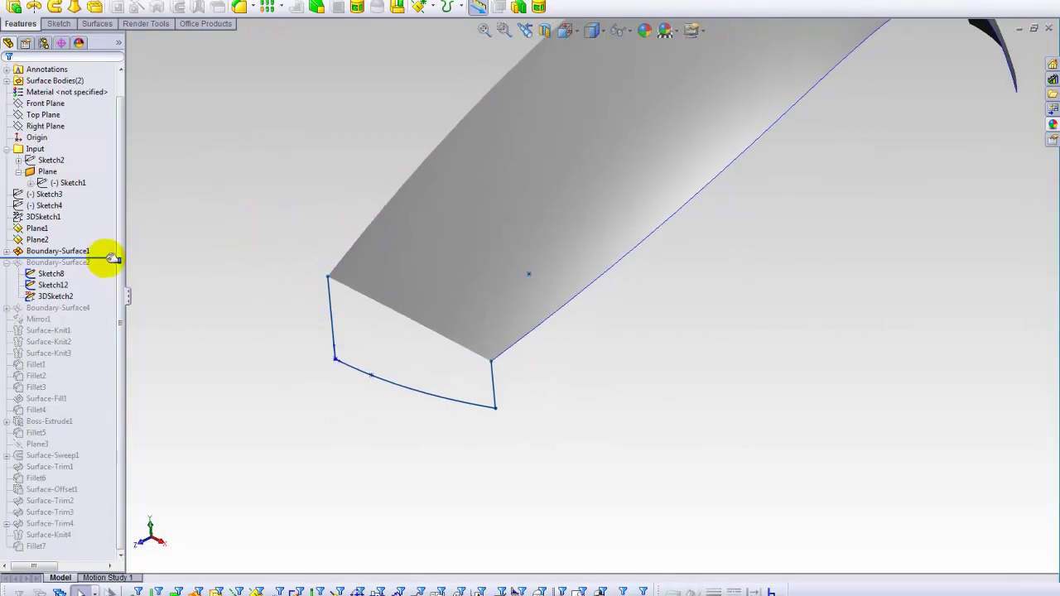
{"action": "mouse_move", "coordinate": [257, 262]}
{"action": "middle_mouse_down"}
{"action": "mouse_move", "coordinate": [234, 257]}
{"action": "mouse_move", "coordinate": [251, 289]}
{"action": "mouse_move", "coordinate": [359, 398]}
{"action": "middle_mouse_up"}
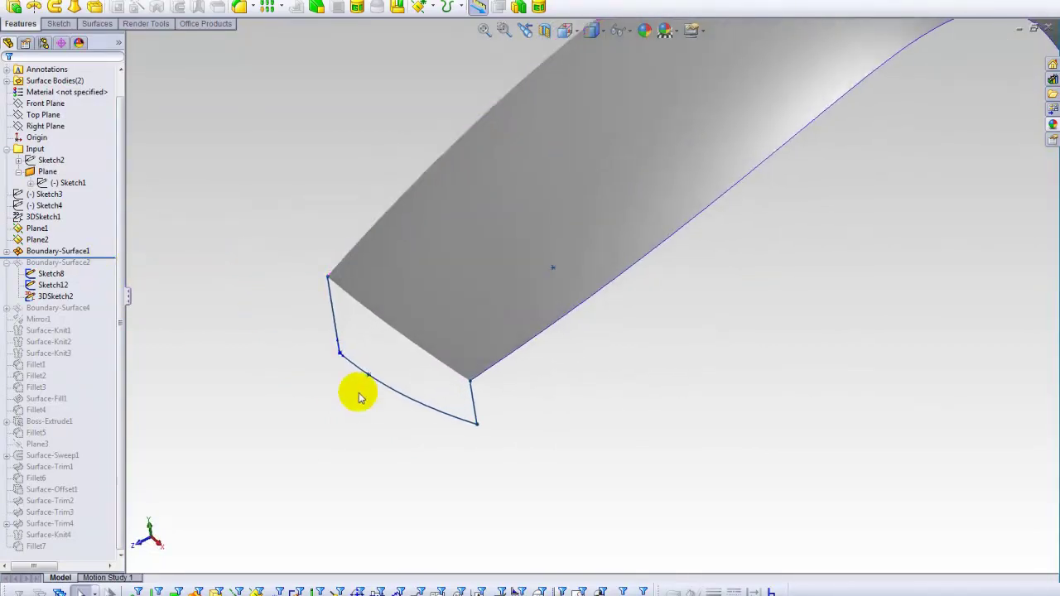
{"action": "left_click", "coordinate": [73, 182]}
{"action": "left_click", "coordinate": [73, 154]}
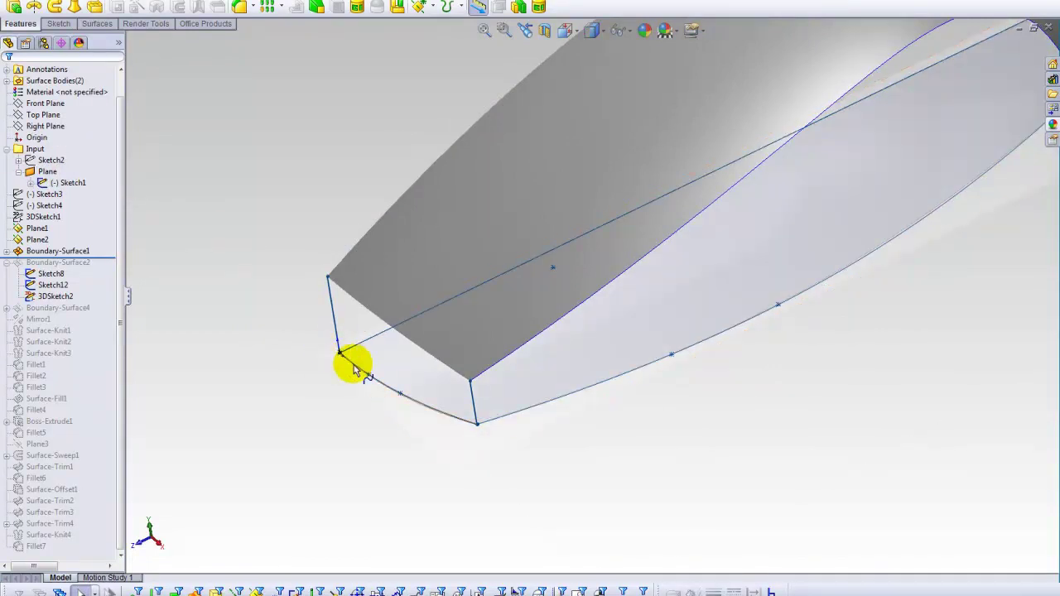
{"action": "left_click", "coordinate": [71, 182]}
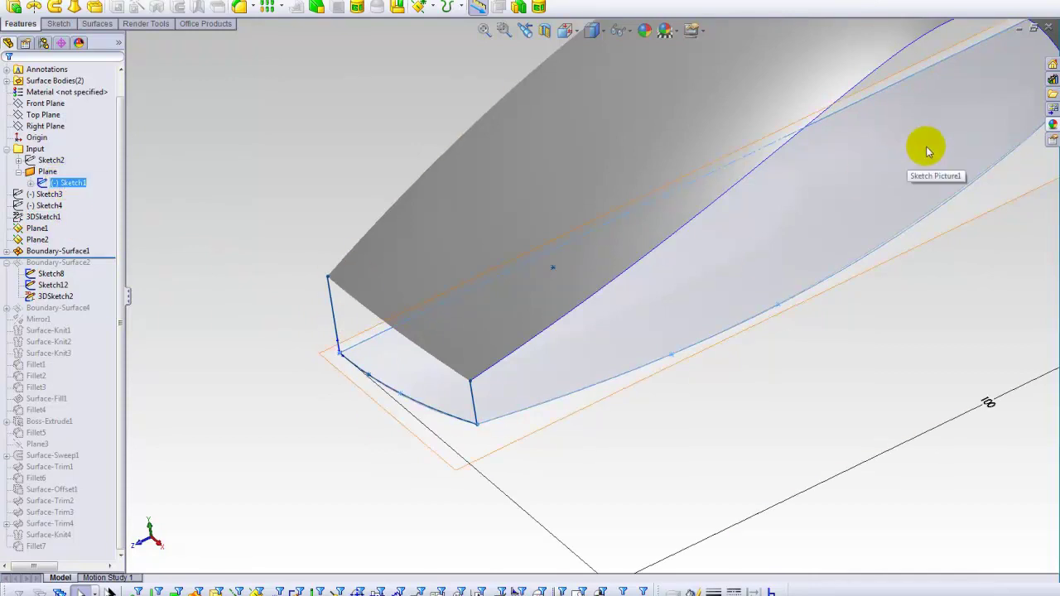
{"action": "mouse_move", "coordinate": [281, 267]}
{"action": "middle_mouse_down"}
{"action": "mouse_move", "coordinate": [303, 300]}
{"action": "mouse_move", "coordinate": [218, 251]}
{"action": "mouse_move", "coordinate": [240, 257]}
{"action": "middle_mouse_up"}
{"action": "middle_click_drag", "start_coordinate": [703, 227], "coordinate": [709, 268]}
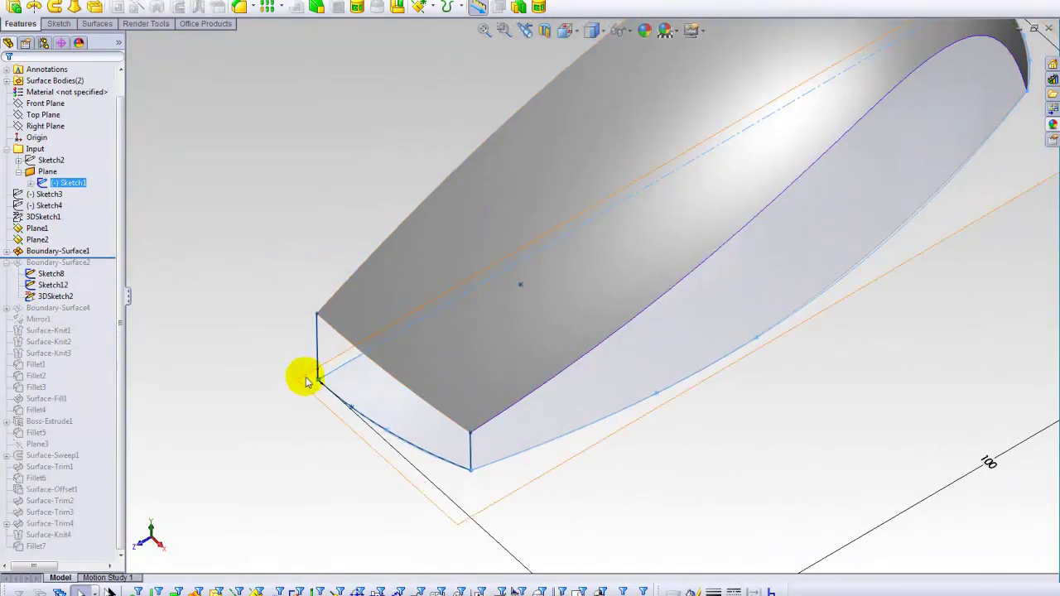
{"action": "mouse_move", "coordinate": [222, 327]}
{"action": "middle_mouse_down"}
{"action": "mouse_move", "coordinate": [211, 350]}
{"action": "mouse_move", "coordinate": [197, 335]}
{"action": "middle_mouse_up"}
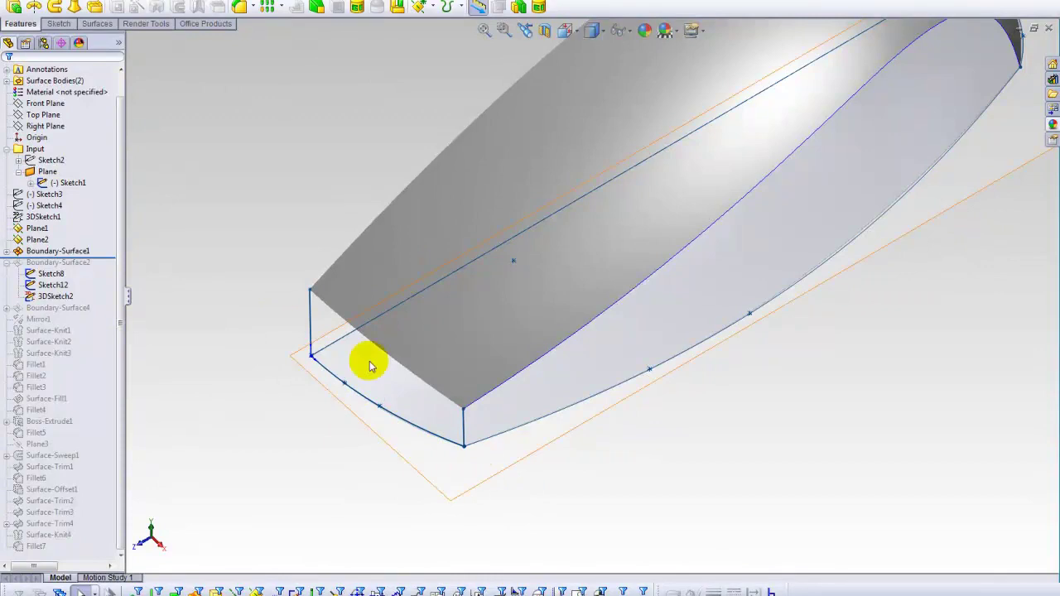
{"action": "left_click", "coordinate": [68, 184]}
{"action": "left_click", "coordinate": [207, 194]}
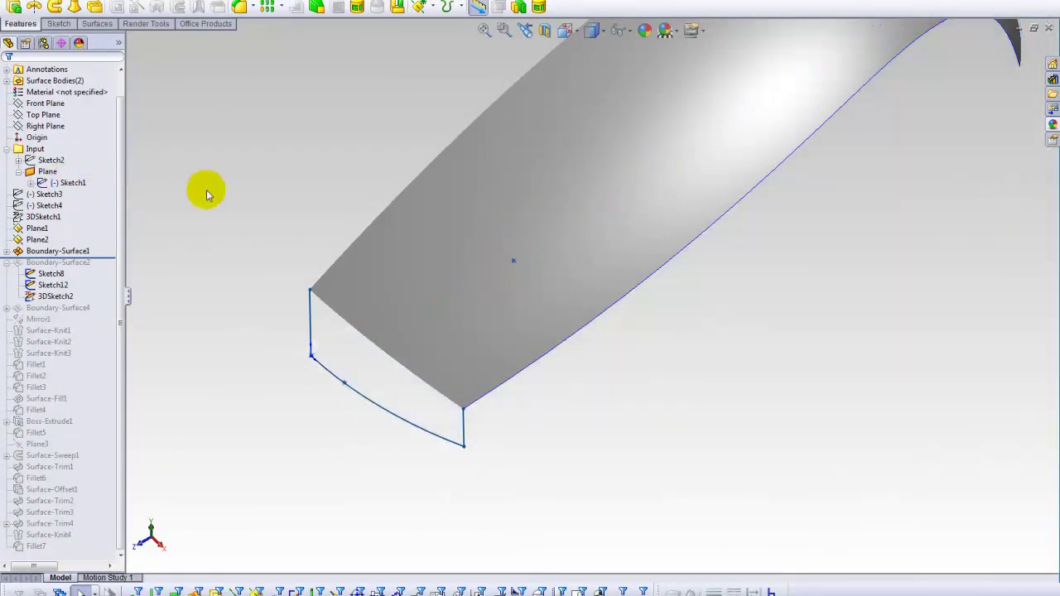
{"action": "mouse_move", "coordinate": [253, 203]}
{"action": "middle_mouse_down", "text": "ctrl"}
{"action": "mouse_move", "coordinate": [240, 217]}
{"action": "mouse_move", "coordinate": [258, 179]}
{"action": "mouse_move", "coordinate": [278, 200]}
{"action": "mouse_move", "coordinate": [255, 206]}
{"action": "middle_mouse_up", "text": "ctrl"}
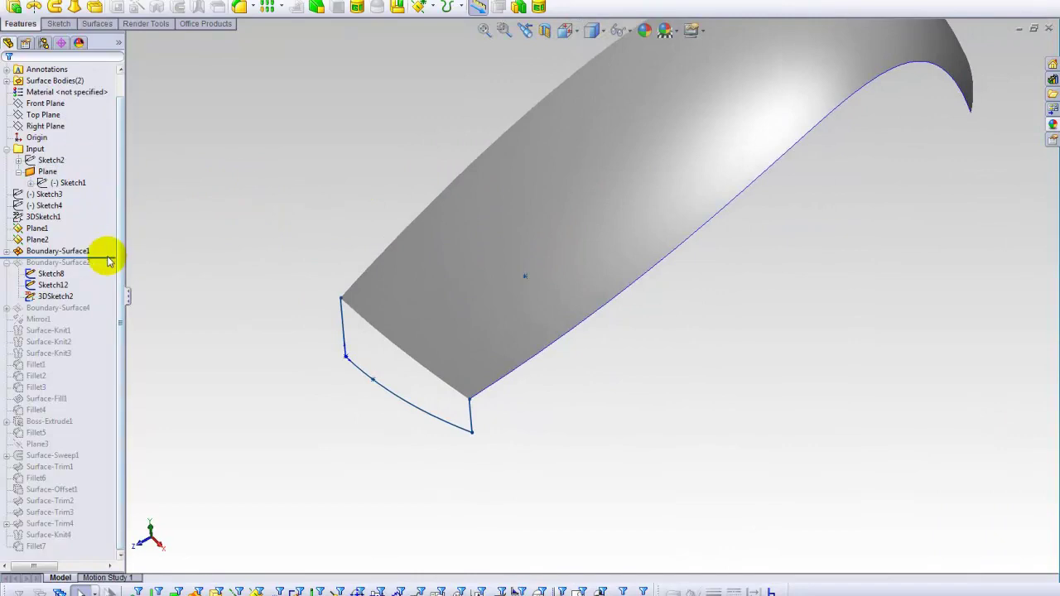
- Roll forward below Boundary-Surface2 to restore the front cap surface
{"action": "left_click_drag", "start_coordinate": [111, 259], "coordinate": [106, 304]}
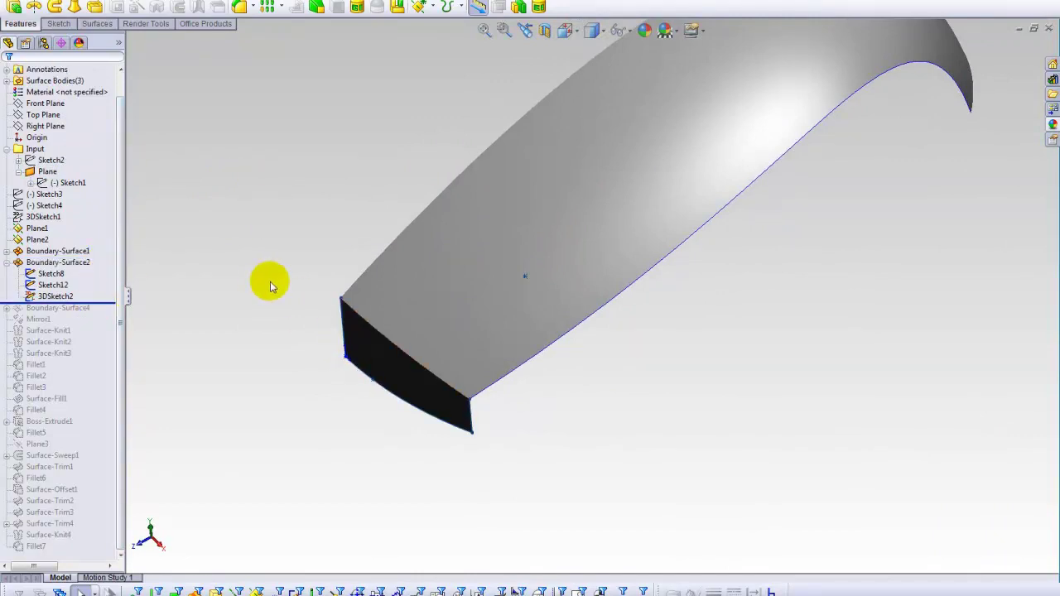
{"action": "mouse_move", "coordinate": [322, 303]}
{"action": "middle_mouse_down"}
{"action": "mouse_move", "coordinate": [348, 177]}
{"action": "mouse_move", "coordinate": [335, 217]}
{"action": "middle_mouse_up"}
{"action": "left_click", "coordinate": [48, 279]}
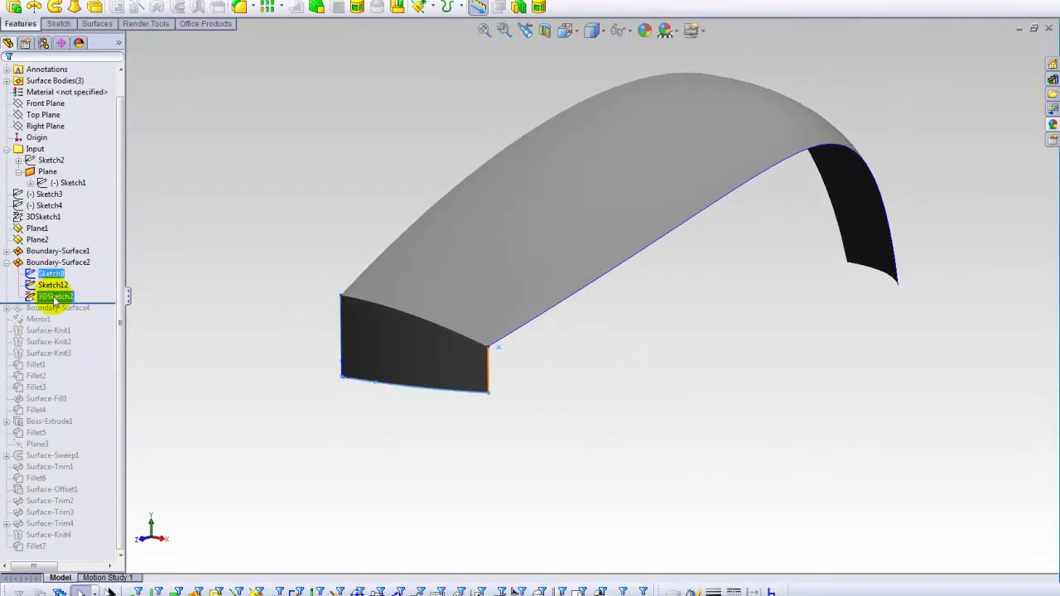
{"action": "left_click", "coordinate": [229, 268]}
{"action": "middle_click_drag", "start_coordinate": [229, 267], "coordinate": [274, 233]}
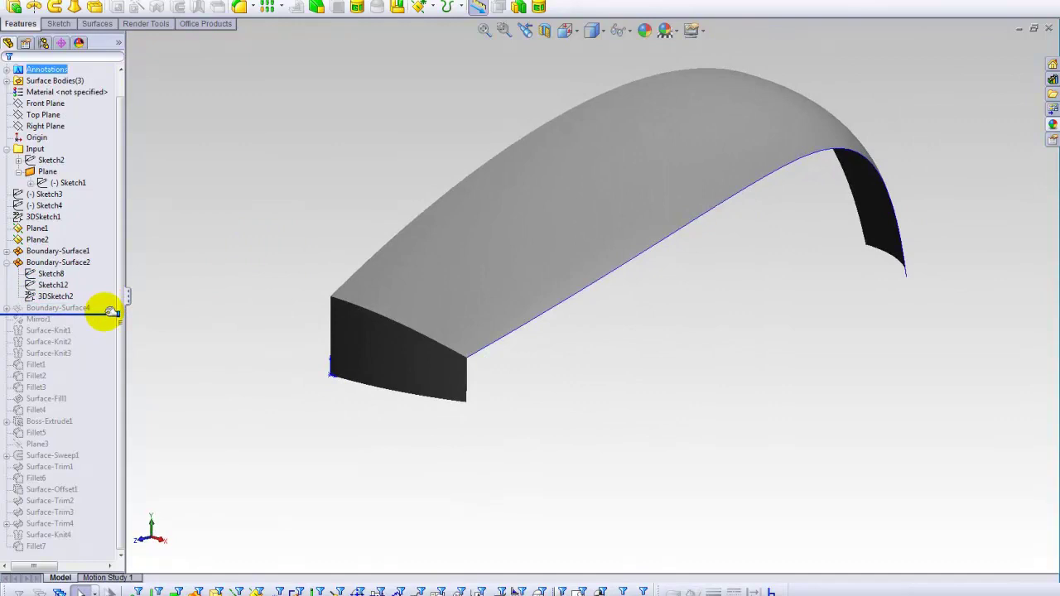
- Roll forward below Boundary-Surface4 and orbit around the restored side surface
{"action": "left_click_drag", "start_coordinate": [110, 312], "coordinate": [112, 319]}
{"action": "middle_click_drag", "start_coordinate": [355, 260], "coordinate": [600, 157]}
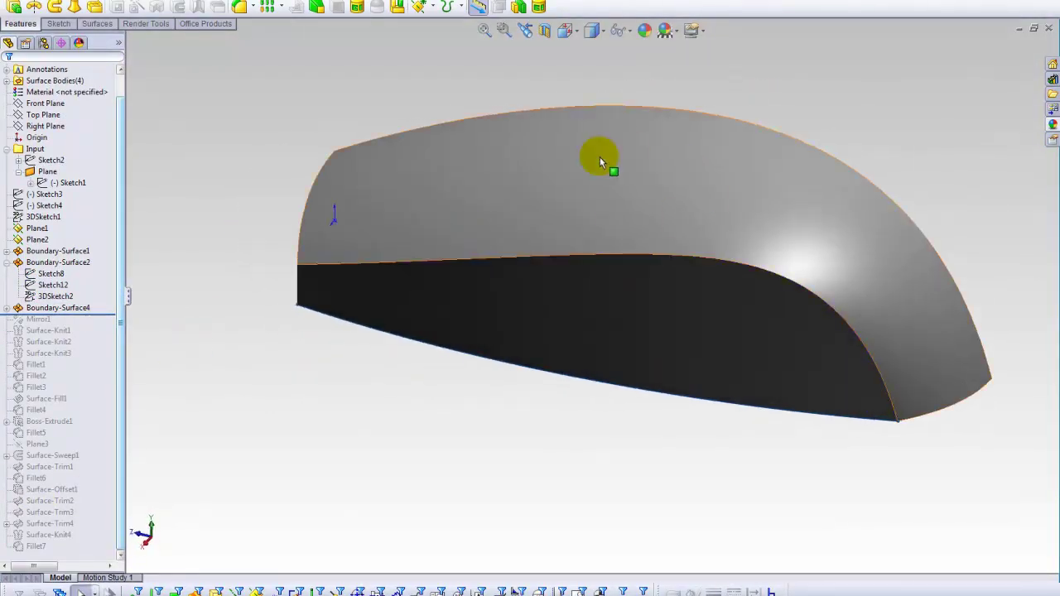
{"action": "left_click", "coordinate": [636, 161]}
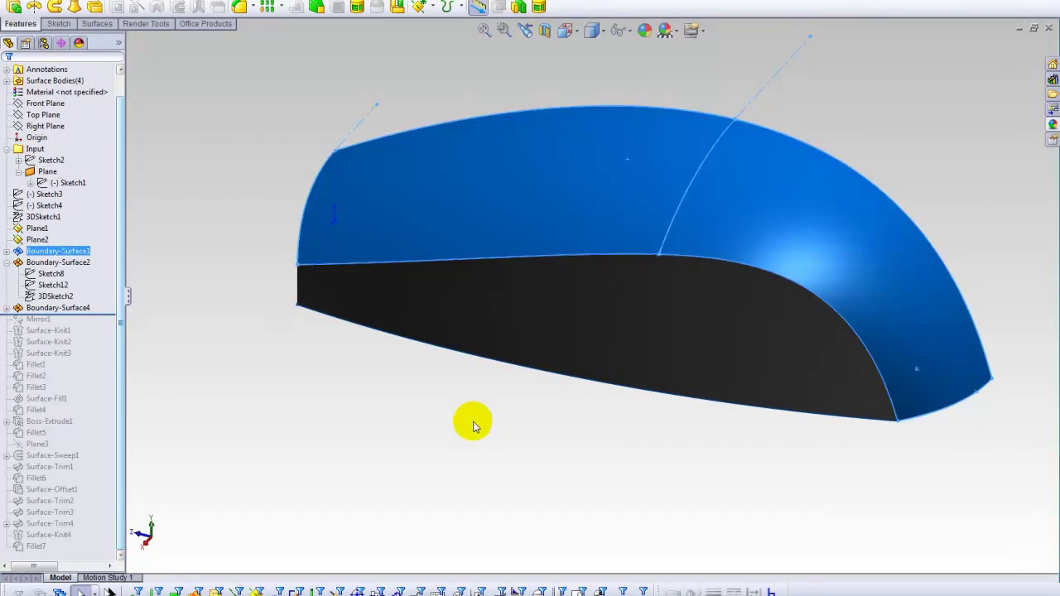
{"action": "left_click", "coordinate": [497, 424]}
{"action": "left_click", "coordinate": [603, 321]}
{"action": "middle_click_drag", "start_coordinate": [508, 454], "coordinate": [637, 315]}
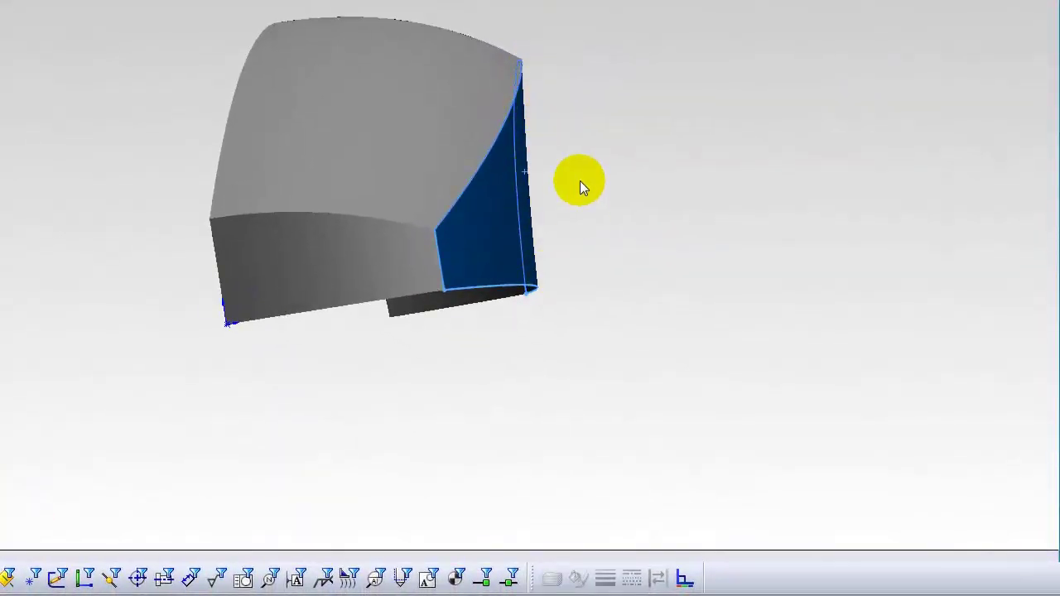
{"action": "middle_click_drag", "start_coordinate": [580, 182], "coordinate": [562, 84]}
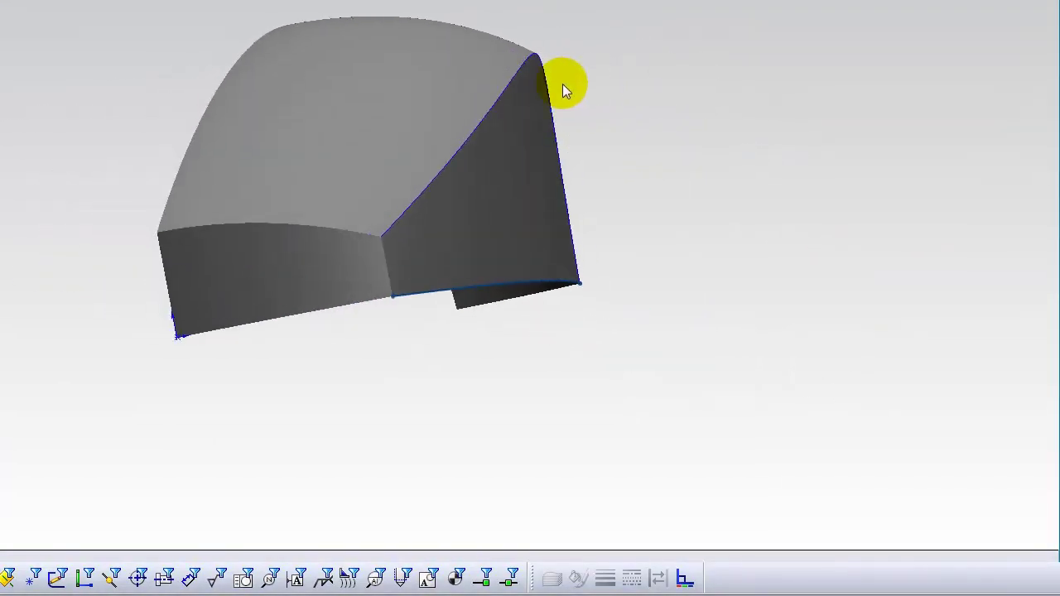
{"action": "left_click", "coordinate": [534, 139]}
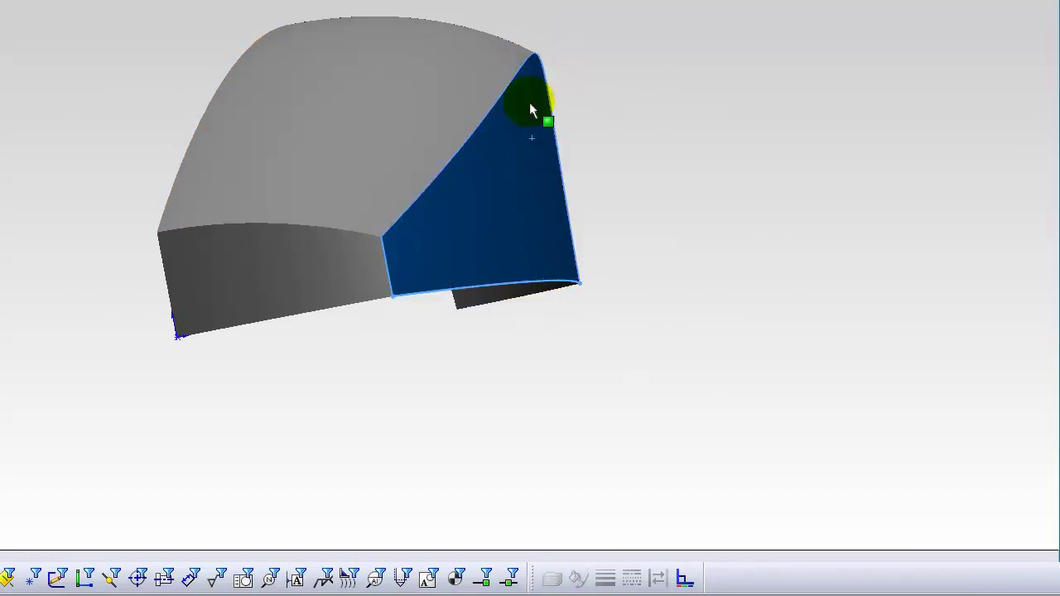
{"action": "left_click", "coordinate": [527, 250]}
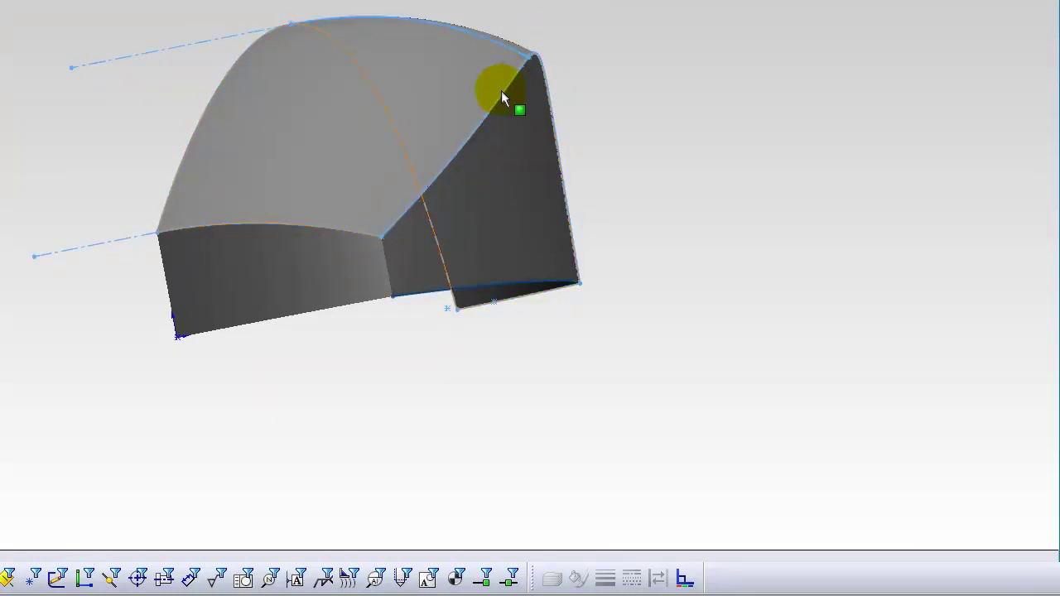
{"action": "left_click", "coordinate": [522, 296]}
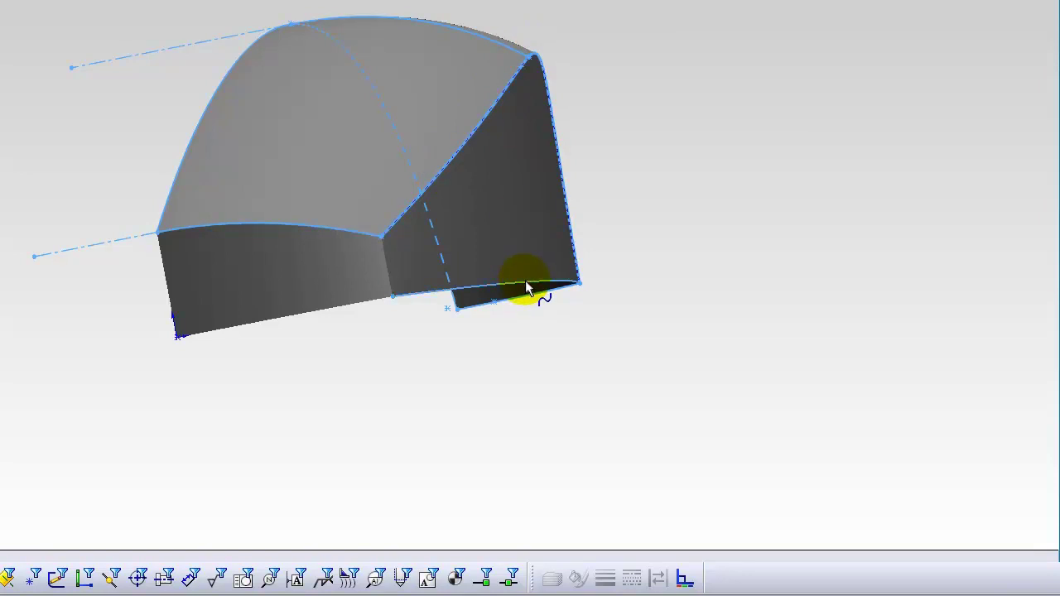
{"action": "middle_click_drag", "start_coordinate": [627, 95], "coordinate": [627, 156]}
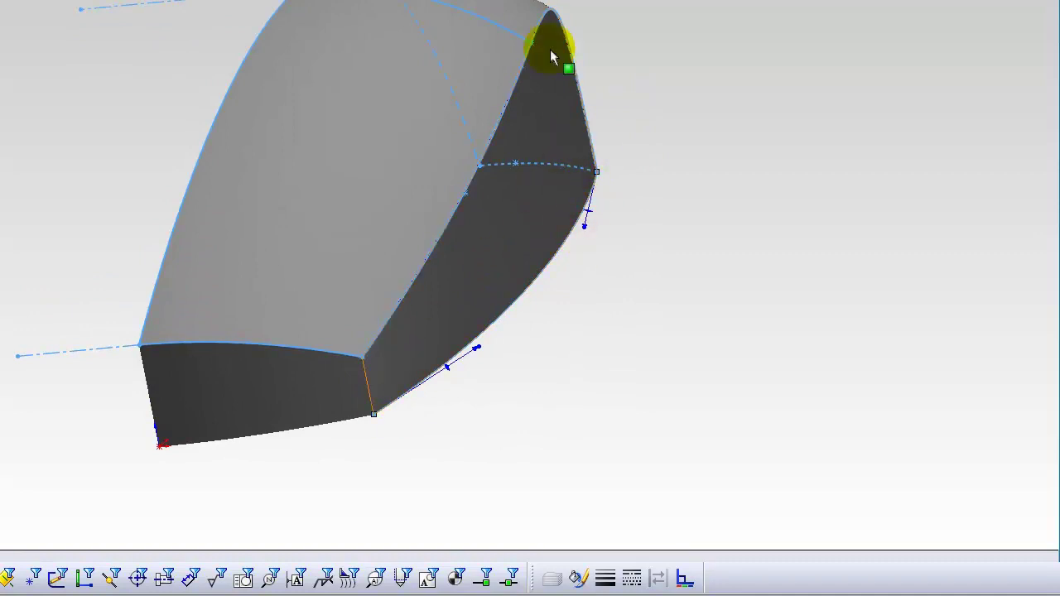
{"action": "left_click", "coordinate": [721, 327]}
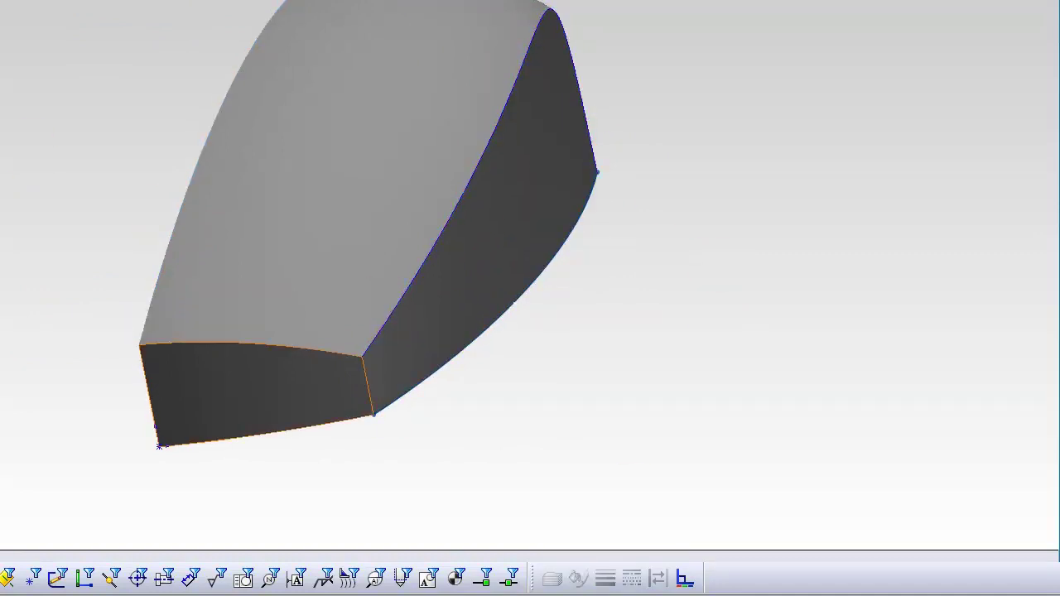